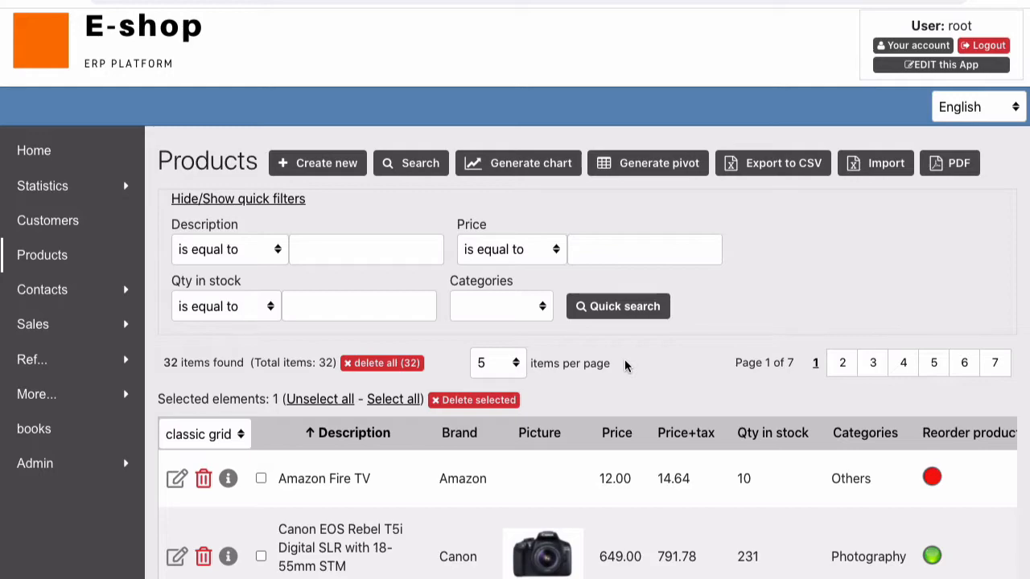
# Step: Open the app's admin area and examine the products table's fields and types, comparing them with its structure in phpMyAdmin
pyautogui.click(913, 66)
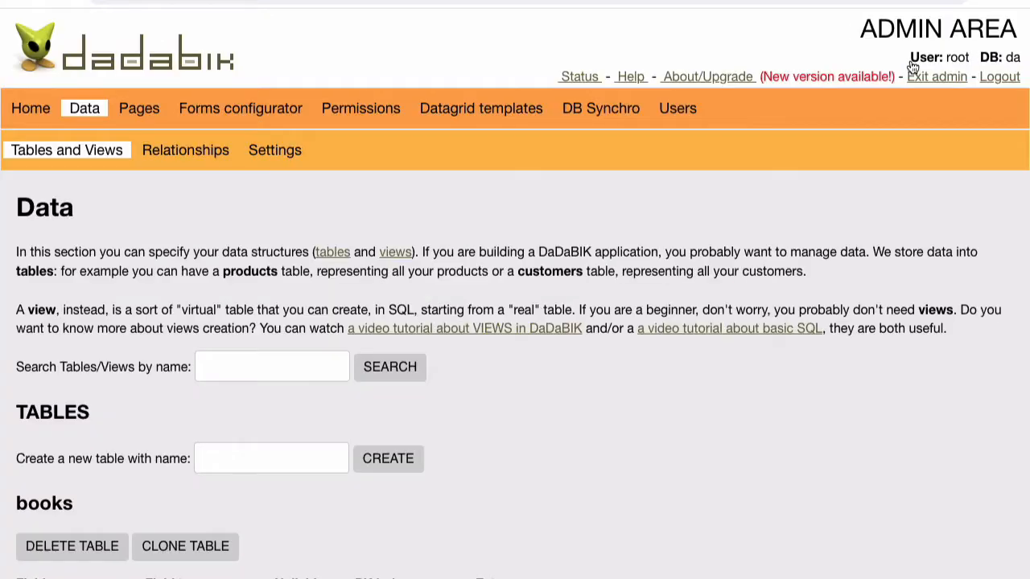
pyautogui.scroll(-3, 613, 438)
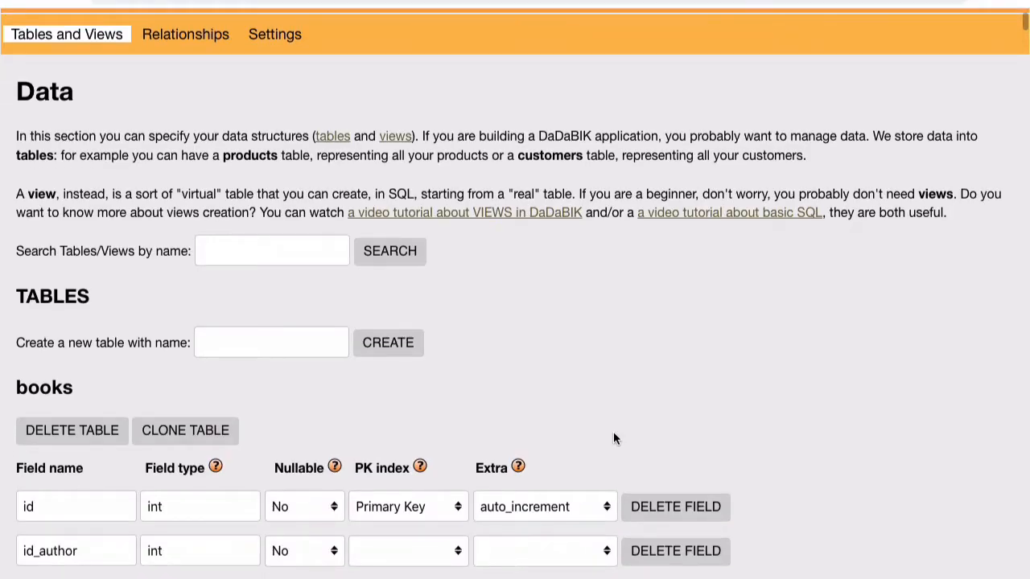
pyautogui.scroll(-4, 613, 439)
pyautogui.scroll(-20, 613, 433)
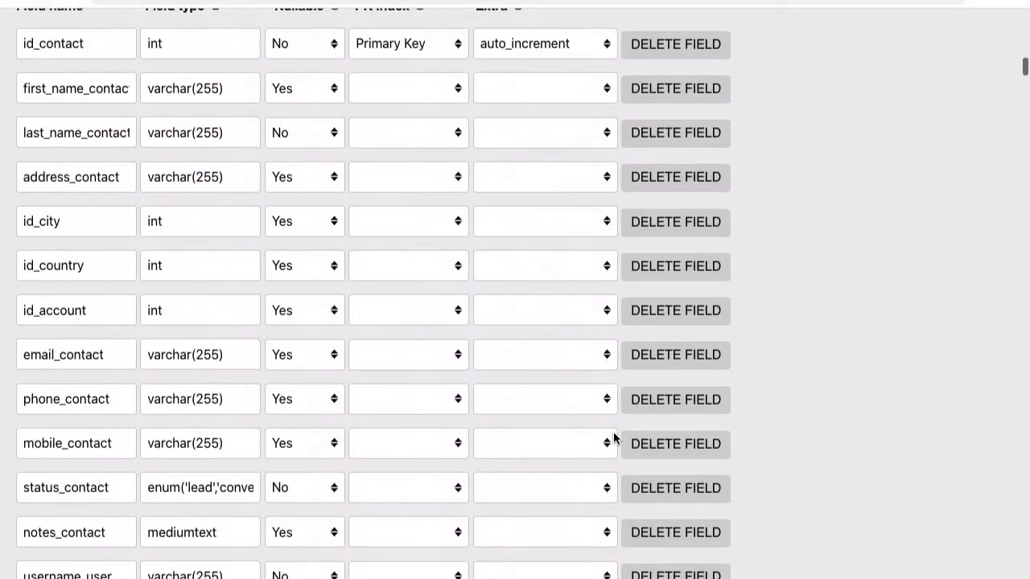
pyautogui.scroll(-20, 613, 438)
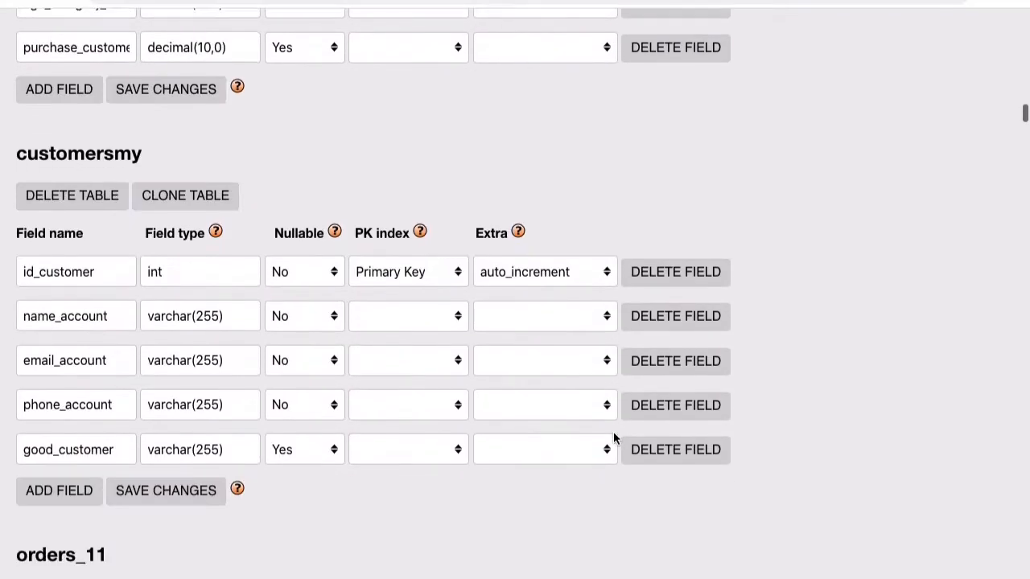
pyautogui.scroll(-16, 613, 438)
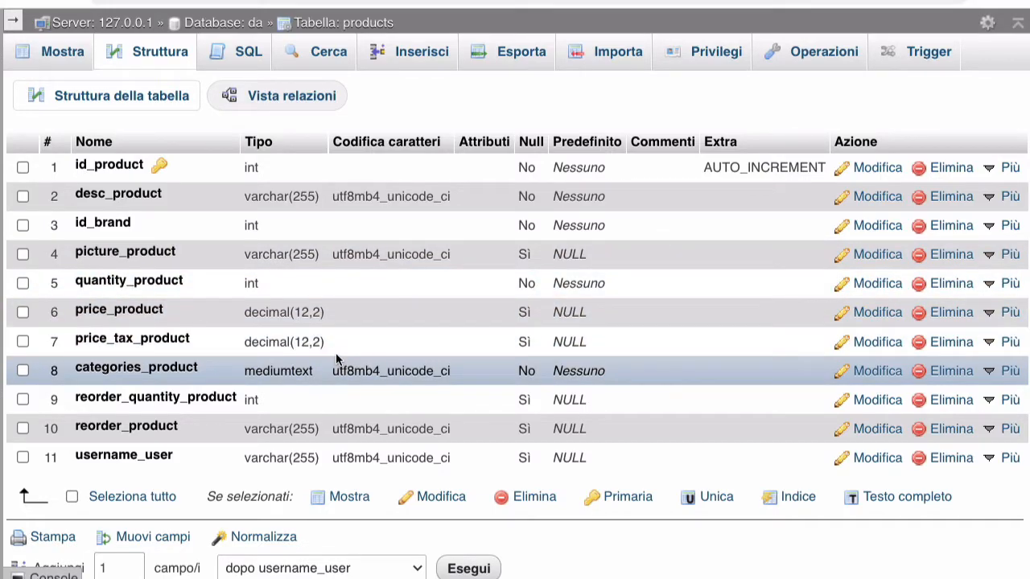
pyautogui.hotkey('ctrl', 'Tab')
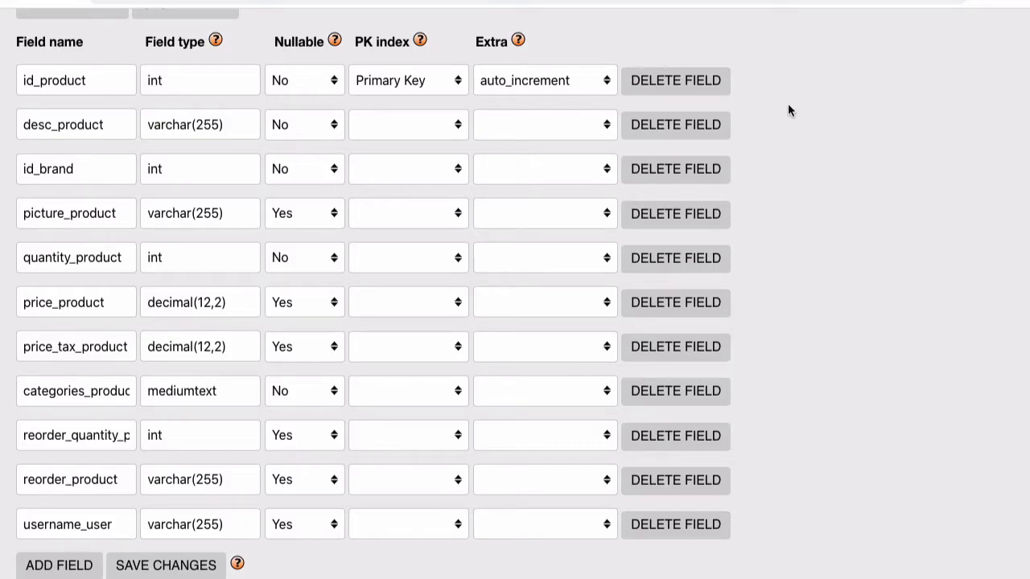
# Step: Examine the form configuration of the products table's picture_product field, including the available field types
pyautogui.scroll(15, 787, 103)
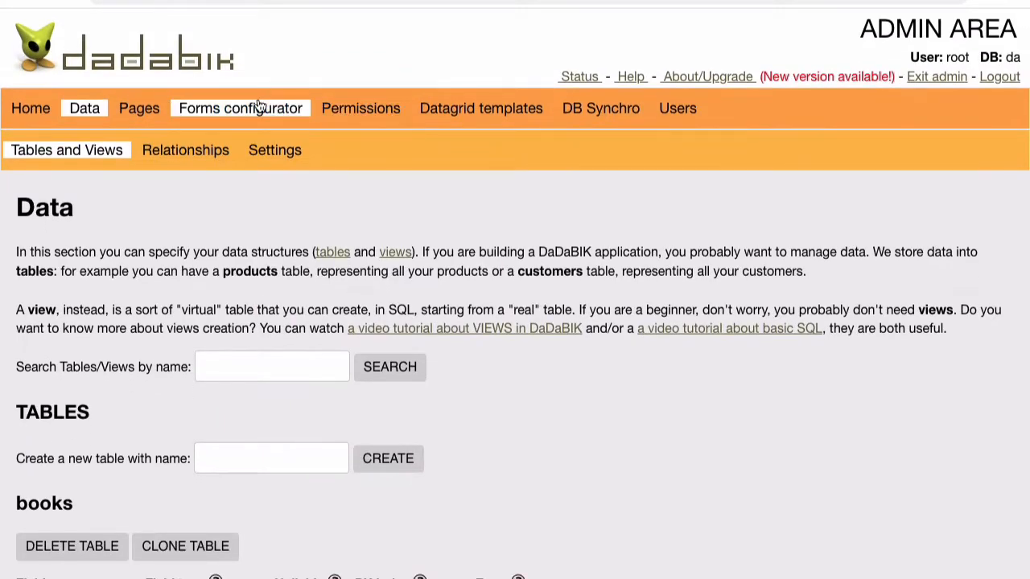
pyautogui.click(262, 107)
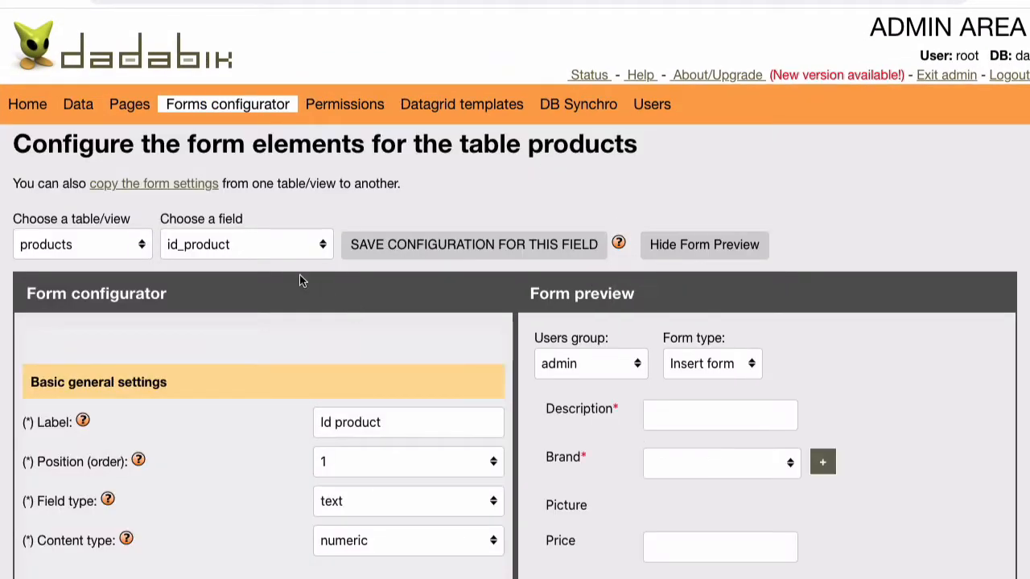
pyautogui.click(214, 245)
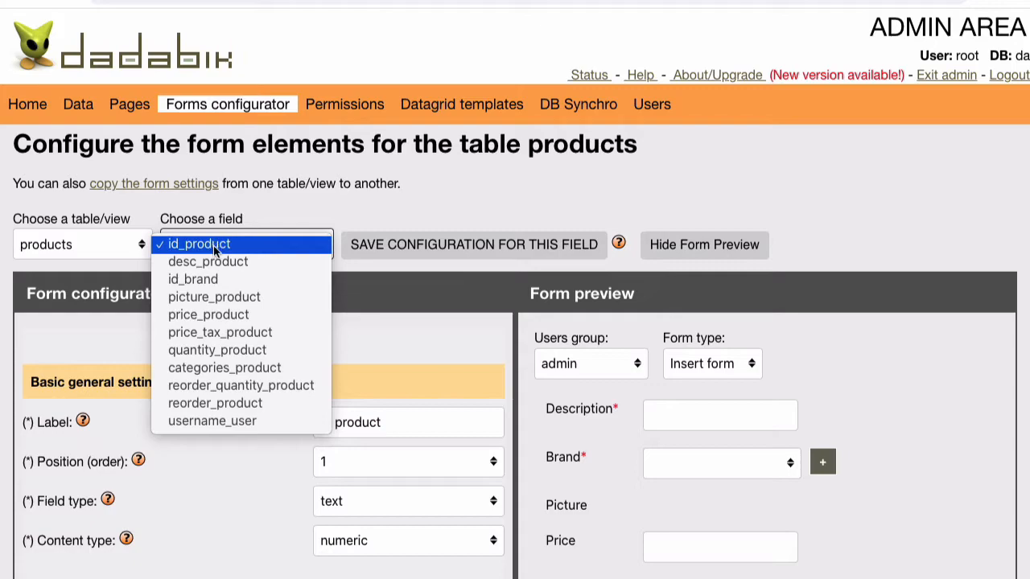
pyautogui.click(229, 297)
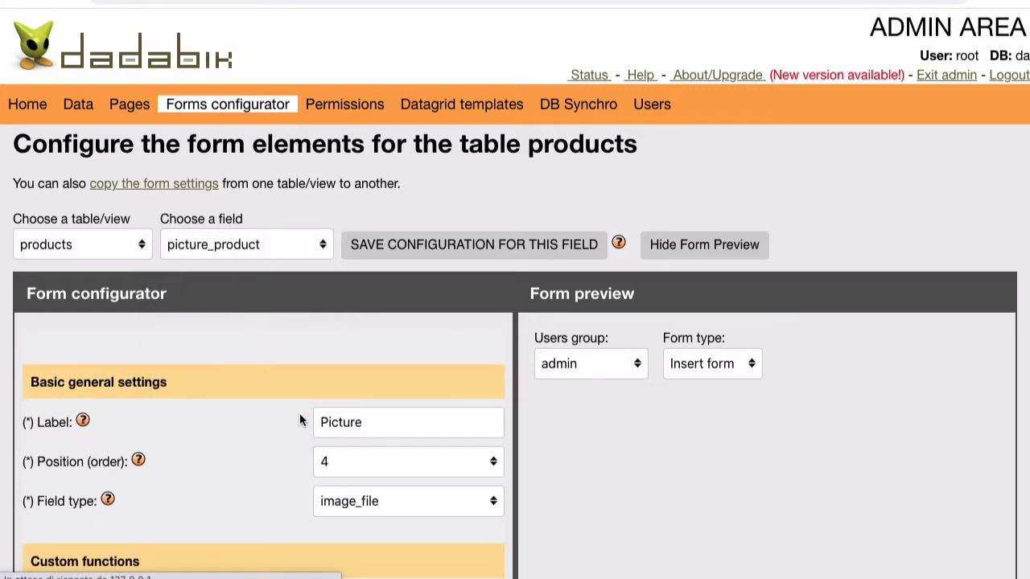
pyautogui.scroll(-3, 300, 415)
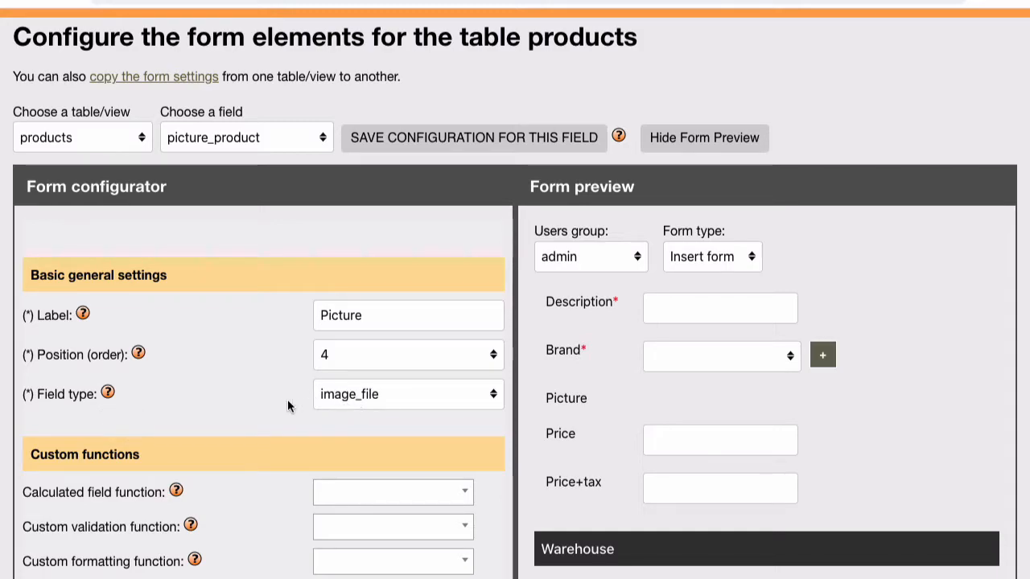
pyautogui.scroll(1, 273, 403)
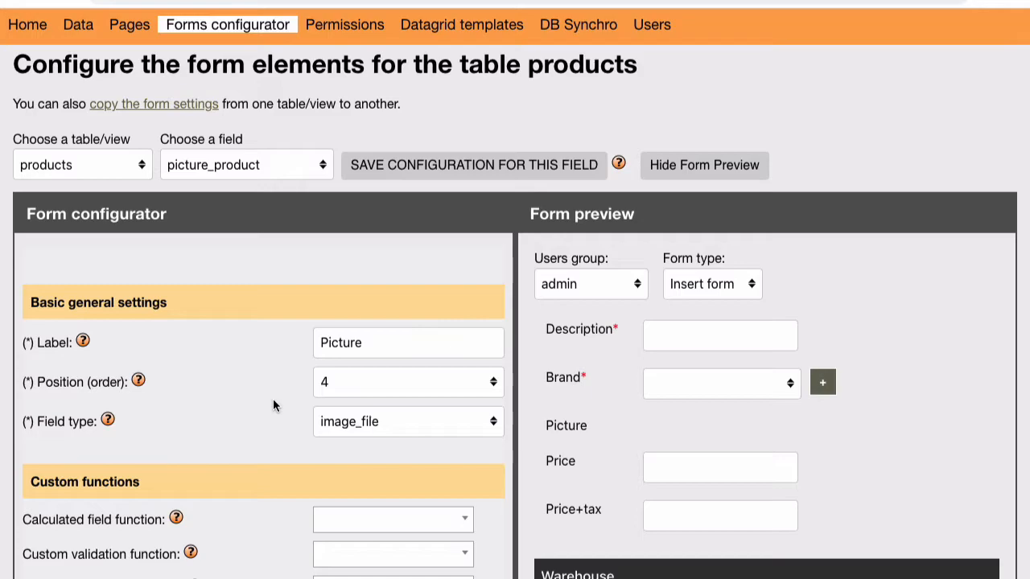
pyautogui.click(385, 420)
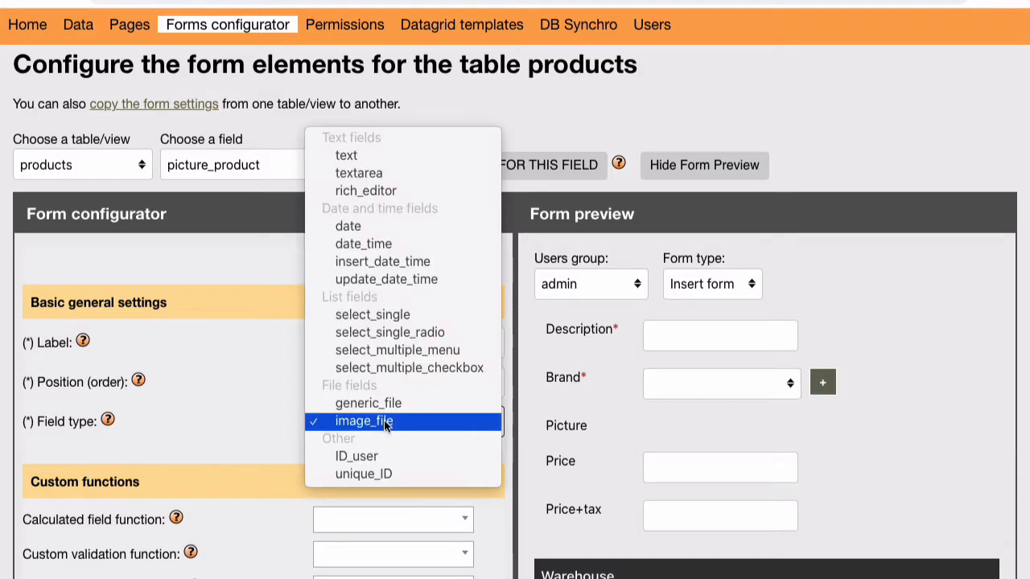
pyautogui.click(260, 421)
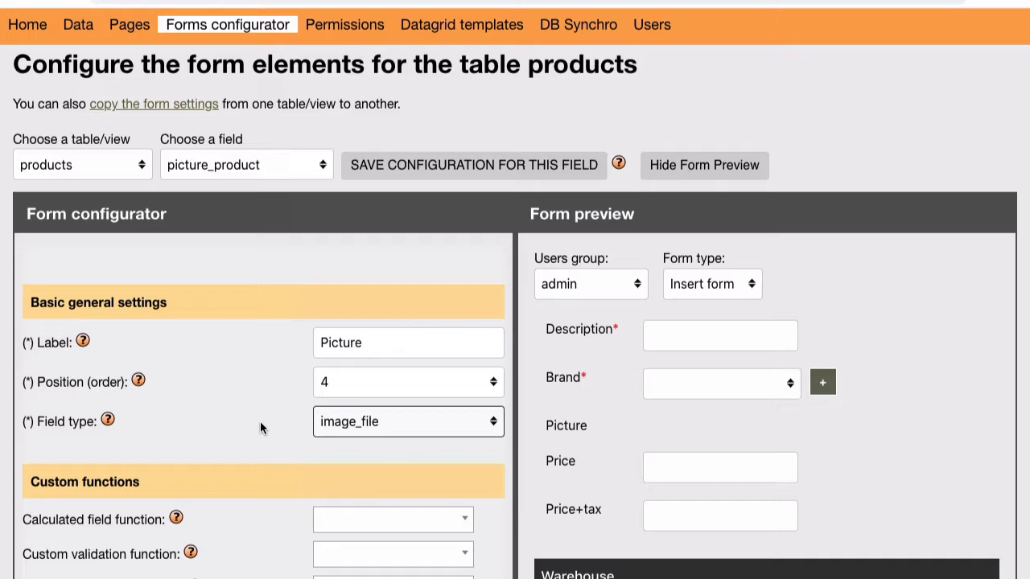
pyautogui.click(260, 421)
pyautogui.scroll(2, 626, 322)
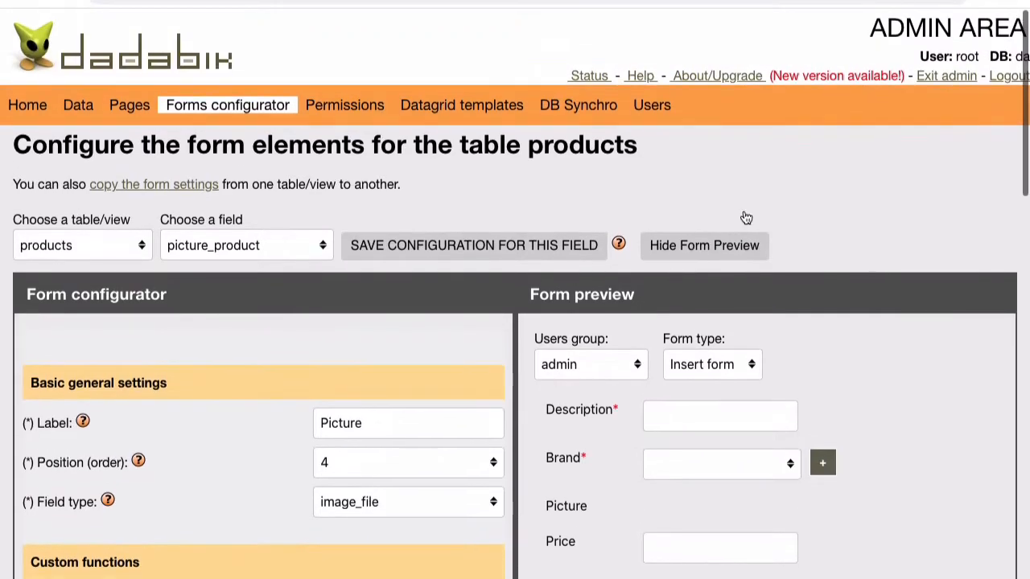
# Step: Exit the admin area and start a new product with the description dadabik and the brand Akai3
pyautogui.click(947, 74)
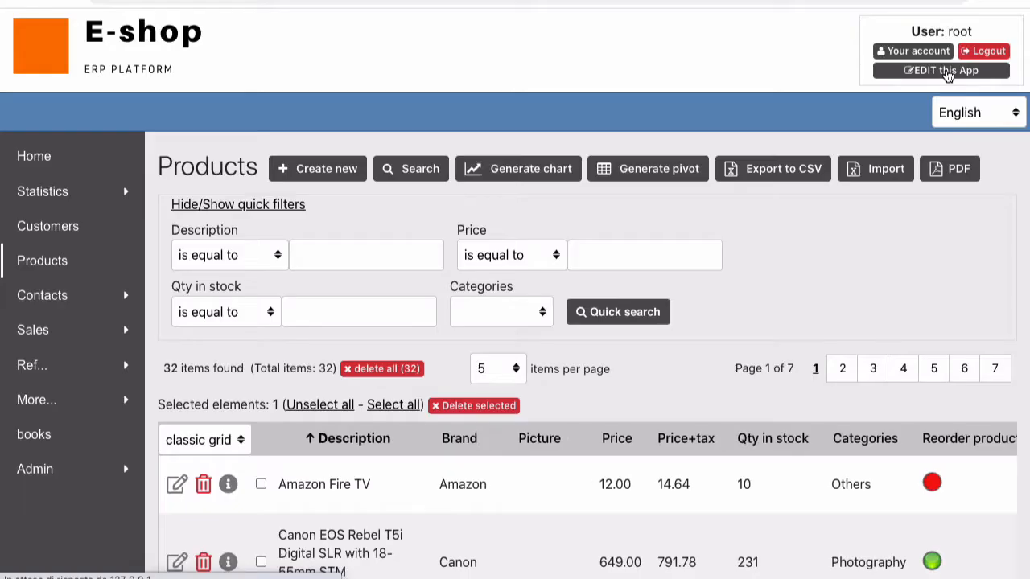
pyautogui.scroll(-2, 354, 340)
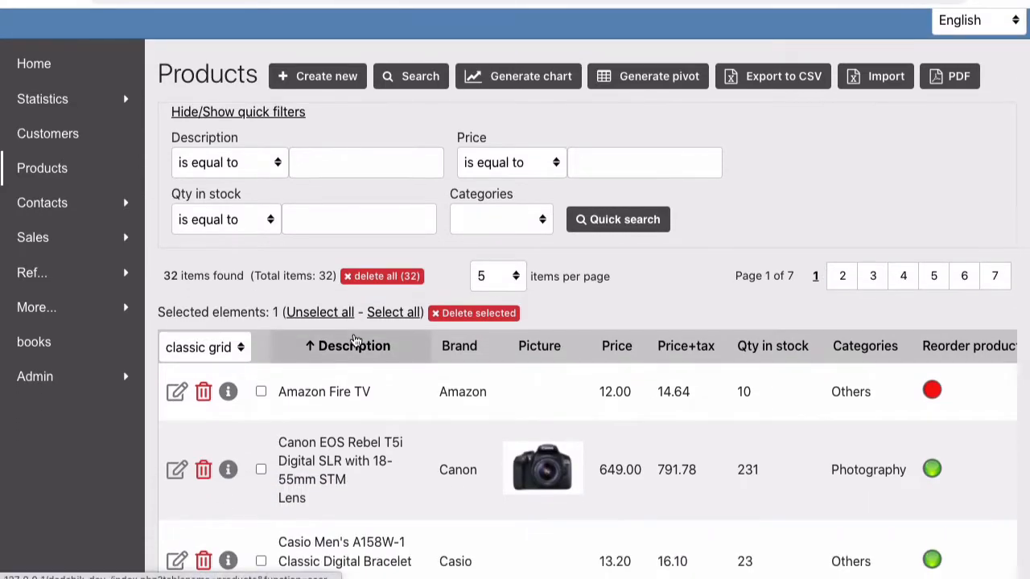
pyautogui.scroll(2, 356, 341)
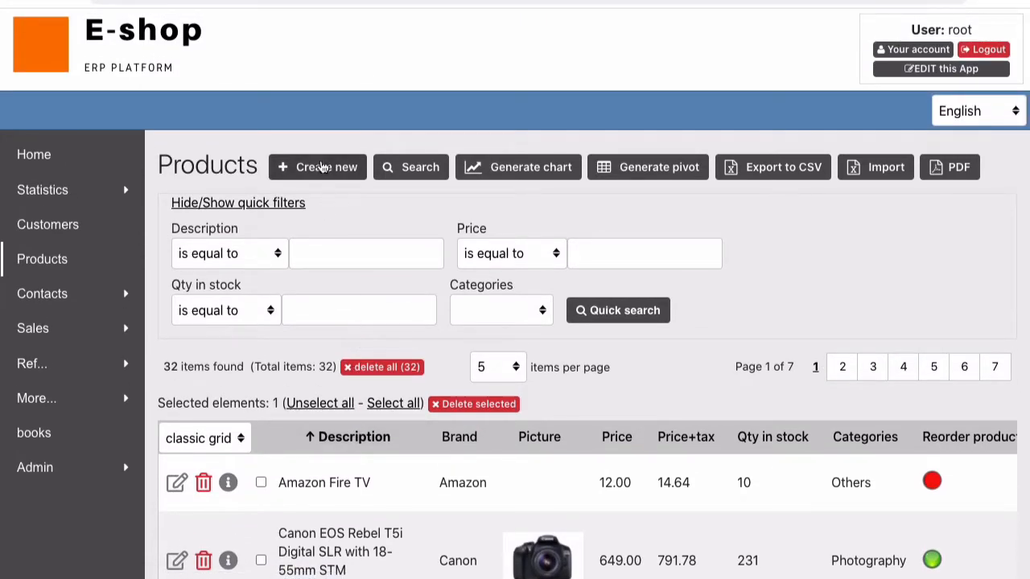
pyautogui.click(314, 167)
pyautogui.click(308, 255)
pyautogui.write('dadabik')
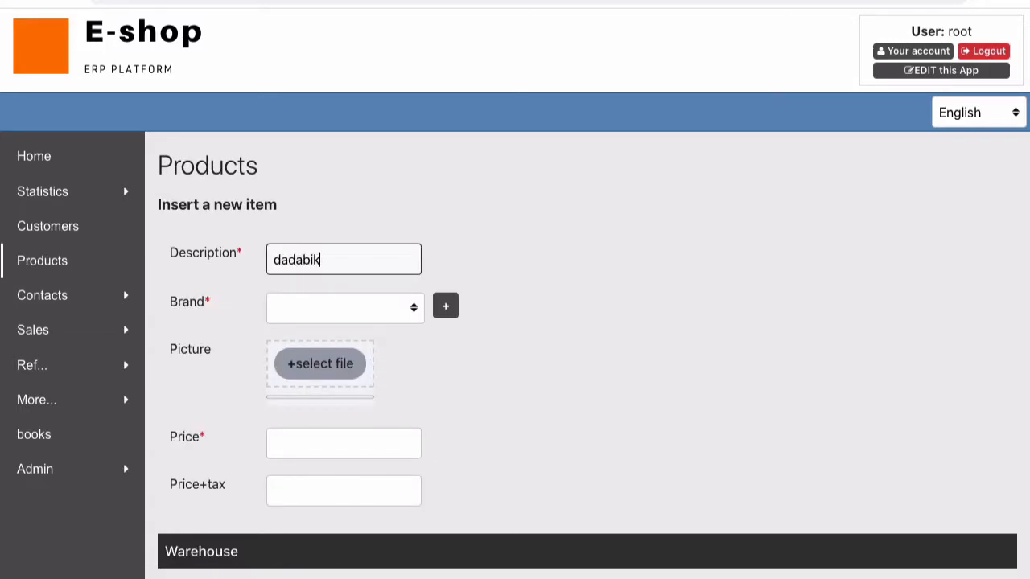
pyautogui.click(368, 310)
pyautogui.click(343, 319)
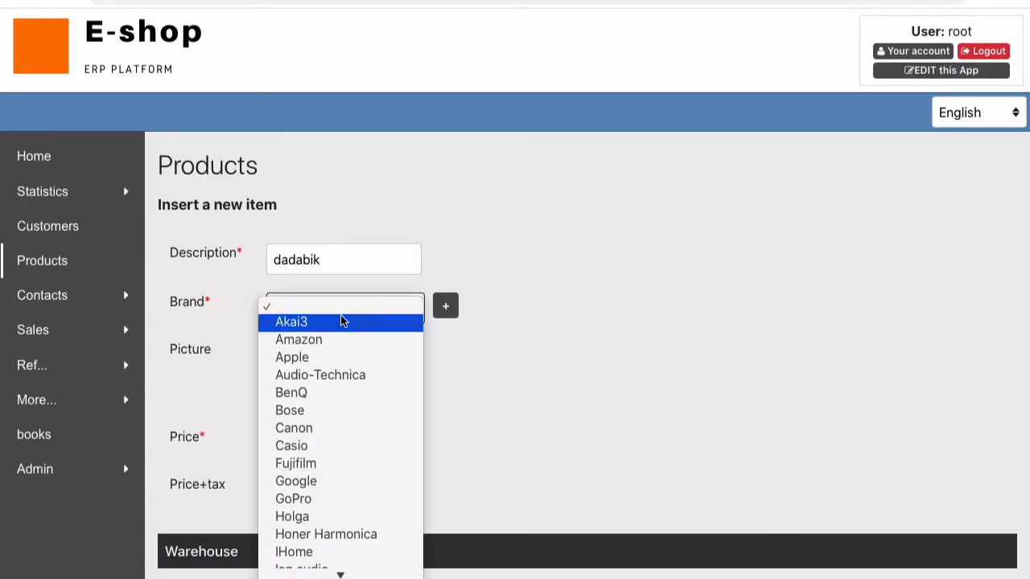
pyautogui.click(342, 321)
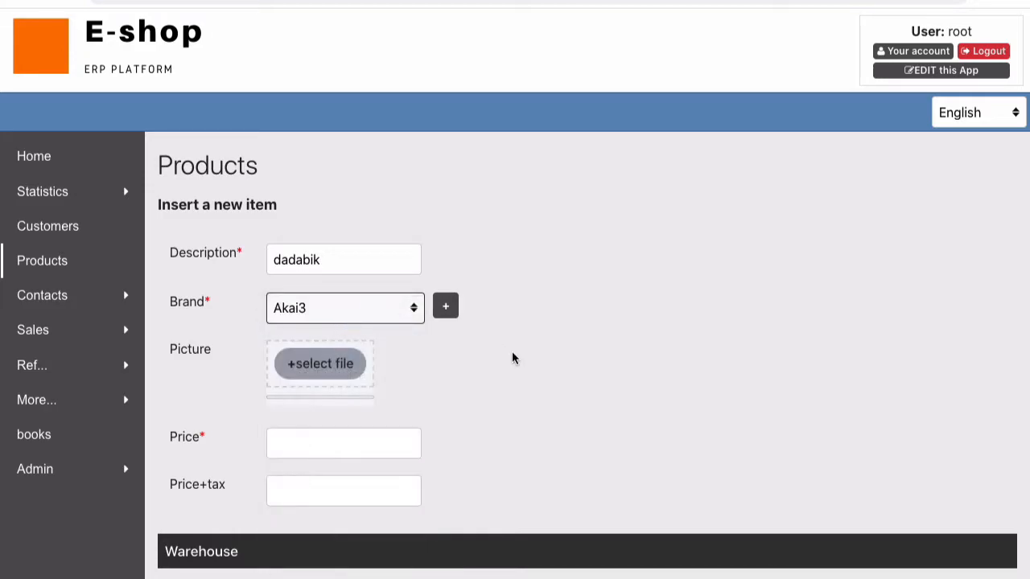
# Step: Upload logo_dadabik_7.png as the new product's picture
pyautogui.scroll(-1, 512, 358)
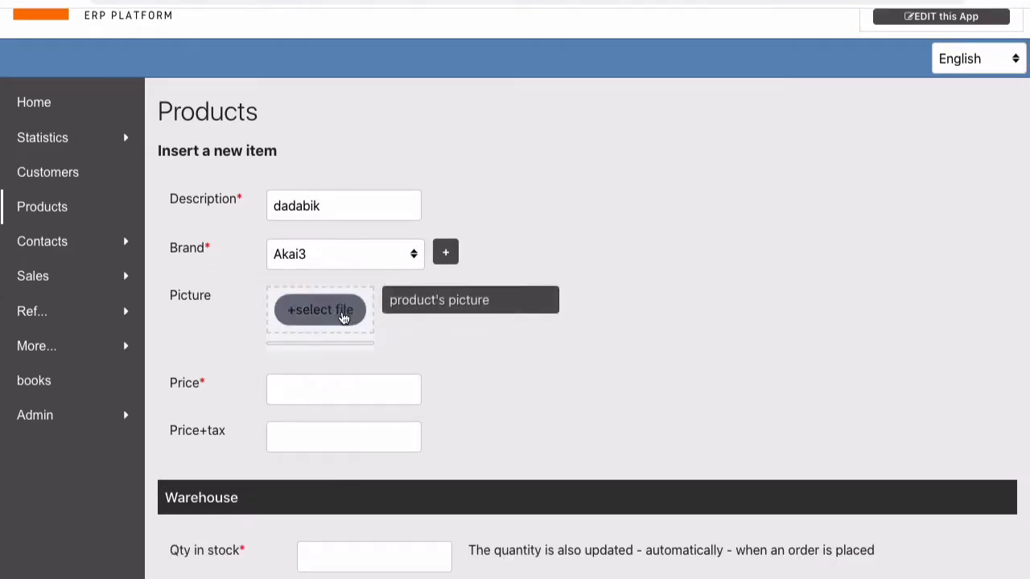
pyautogui.click(344, 318)
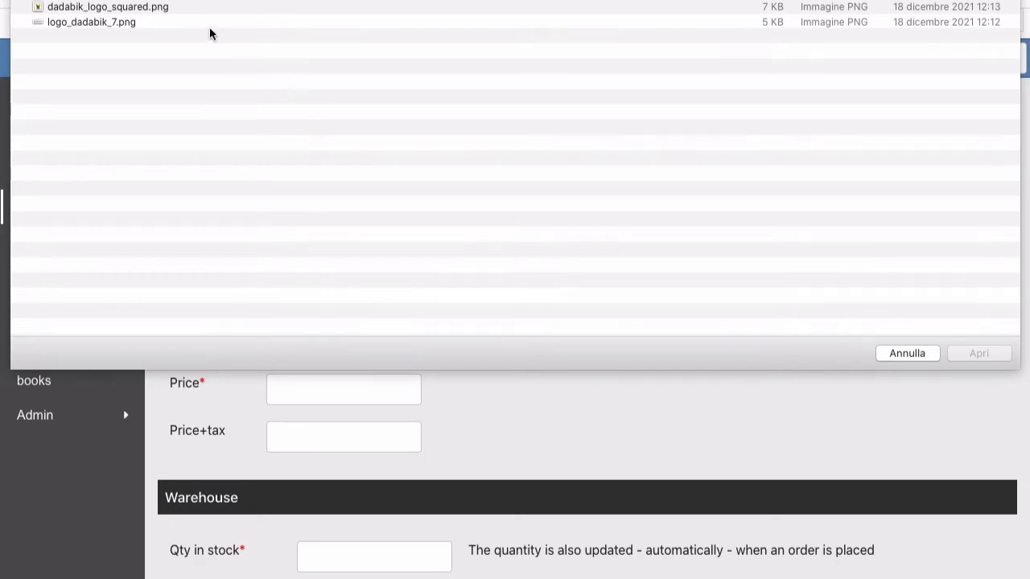
pyautogui.doubleClick(131, 24)
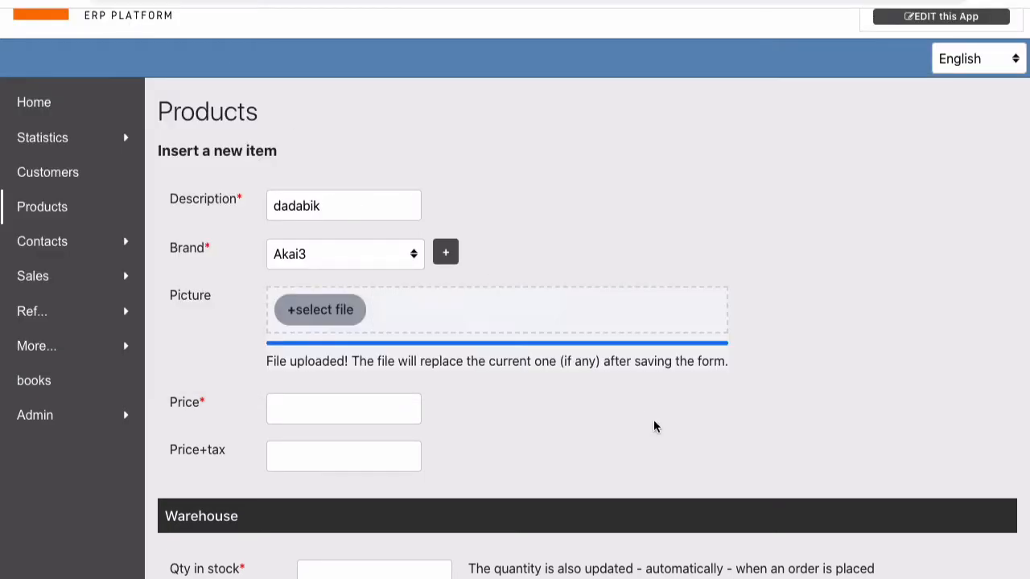
# Step: Set the new product's price to 198 and its quantity in stock to 20
pyautogui.scroll(-1, 655, 426)
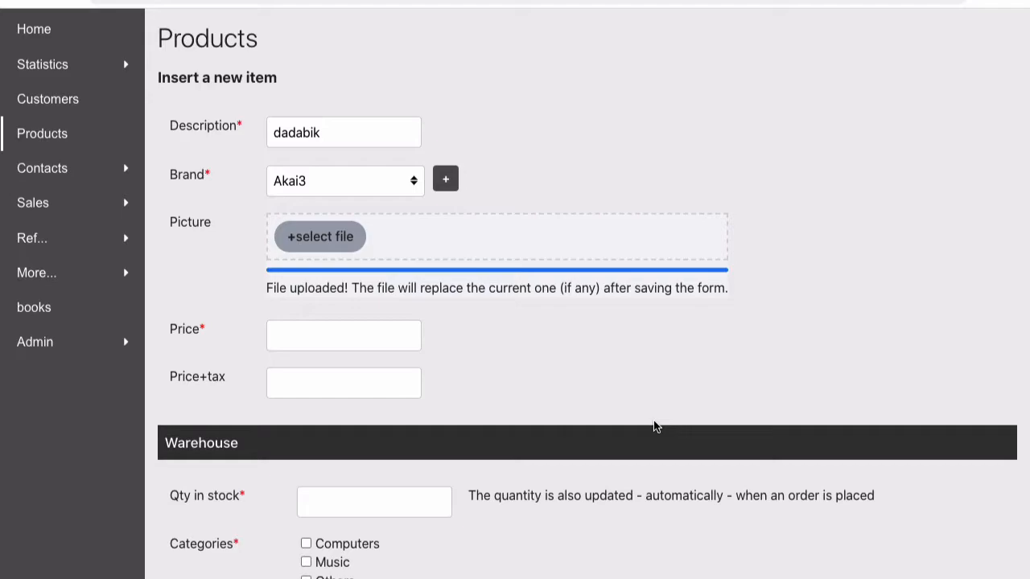
pyautogui.scroll(-1, 655, 426)
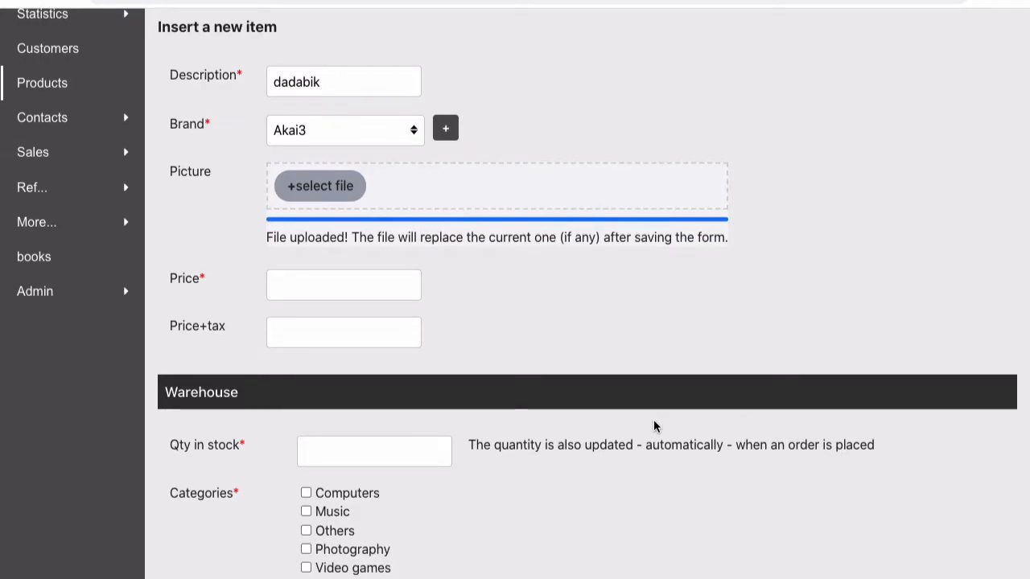
pyautogui.scroll(-1, 654, 426)
pyautogui.click(319, 223)
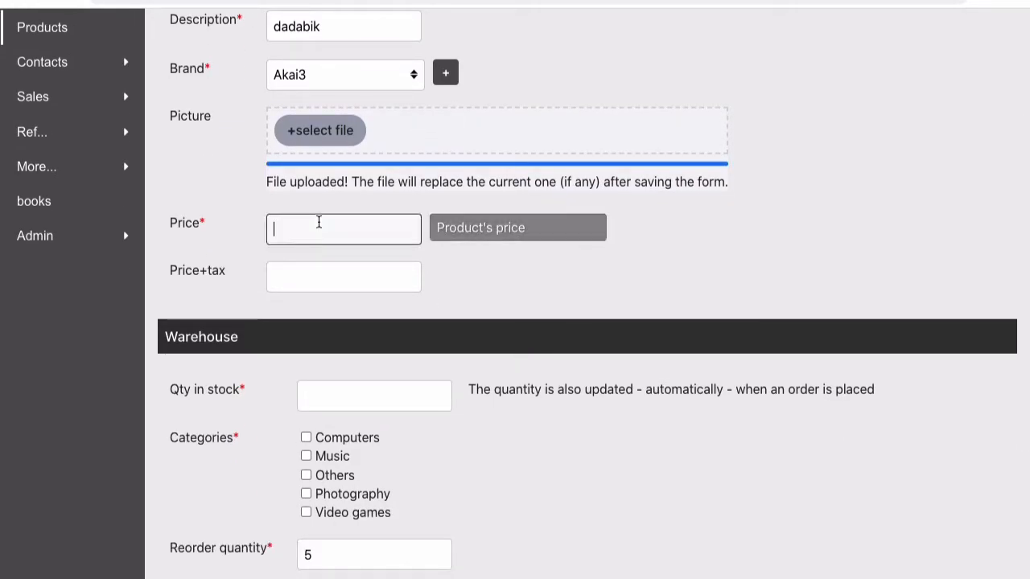
pyautogui.write('198')
pyautogui.press('Tab')
pyautogui.scroll(-2, 448, 349)
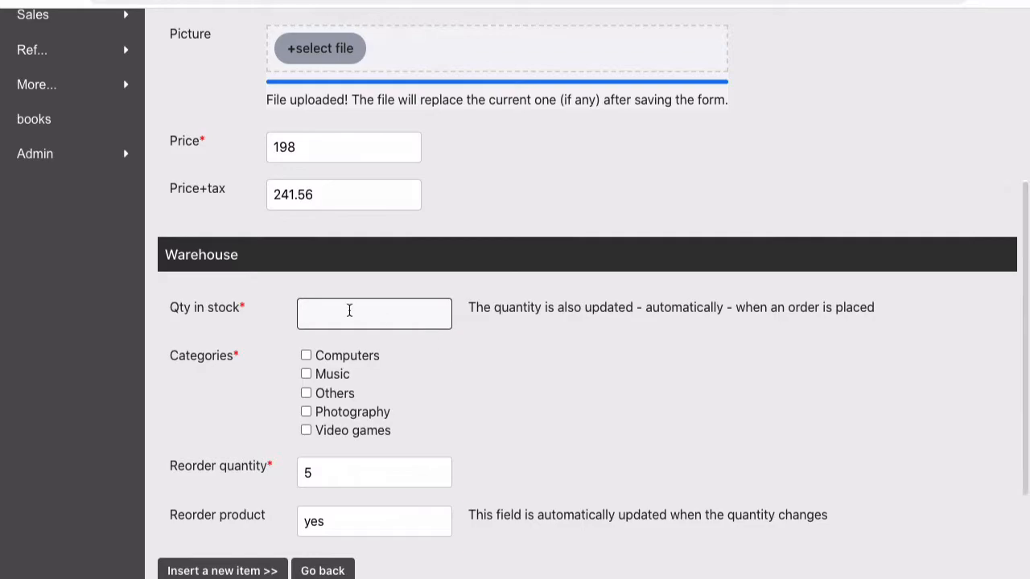
pyautogui.write('20')
# Step: Assign the product to the Computers category and insert it as a new item
pyautogui.scroll(-3, 349, 311)
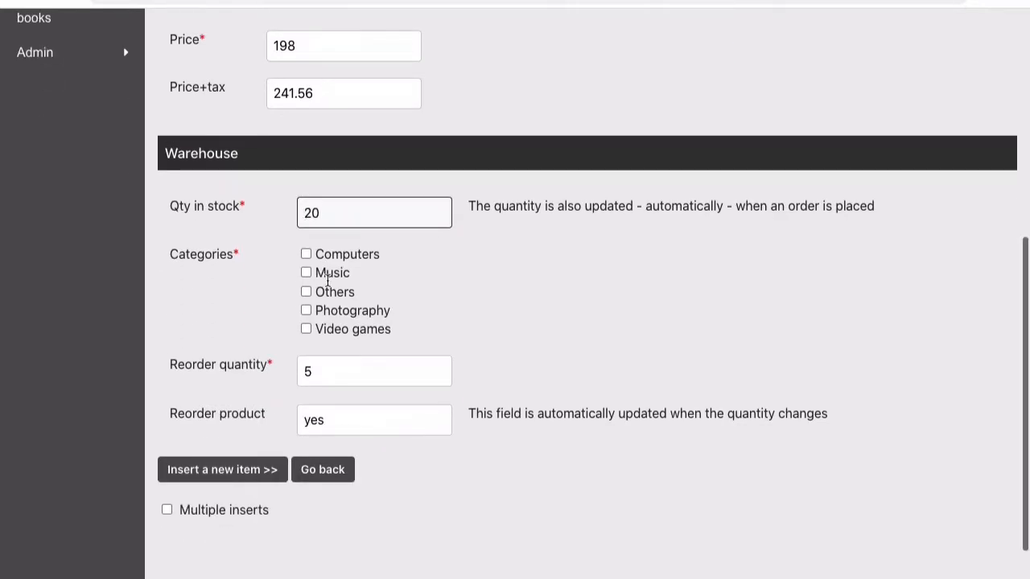
pyautogui.click(306, 255)
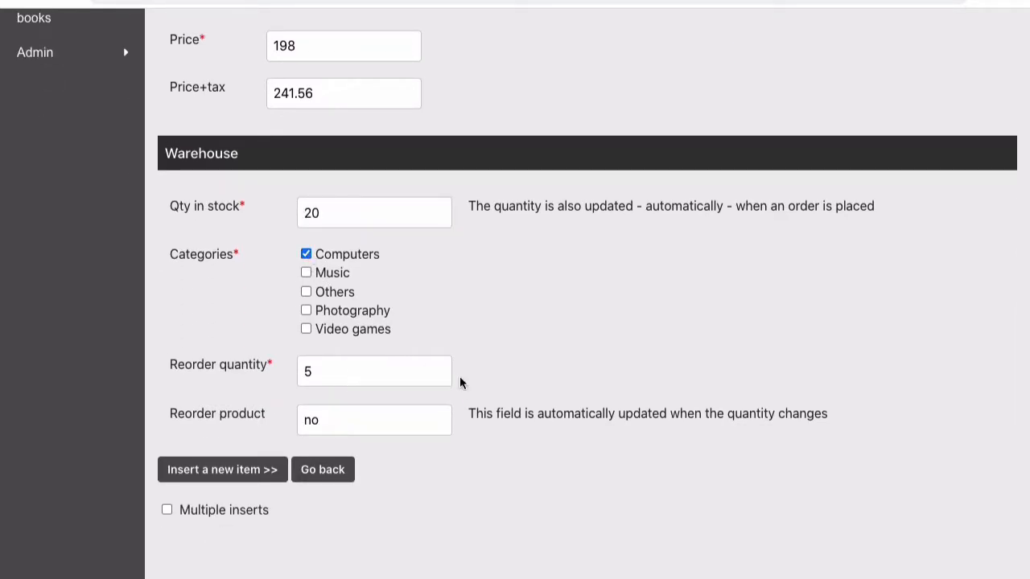
pyautogui.scroll(-2, 435, 463)
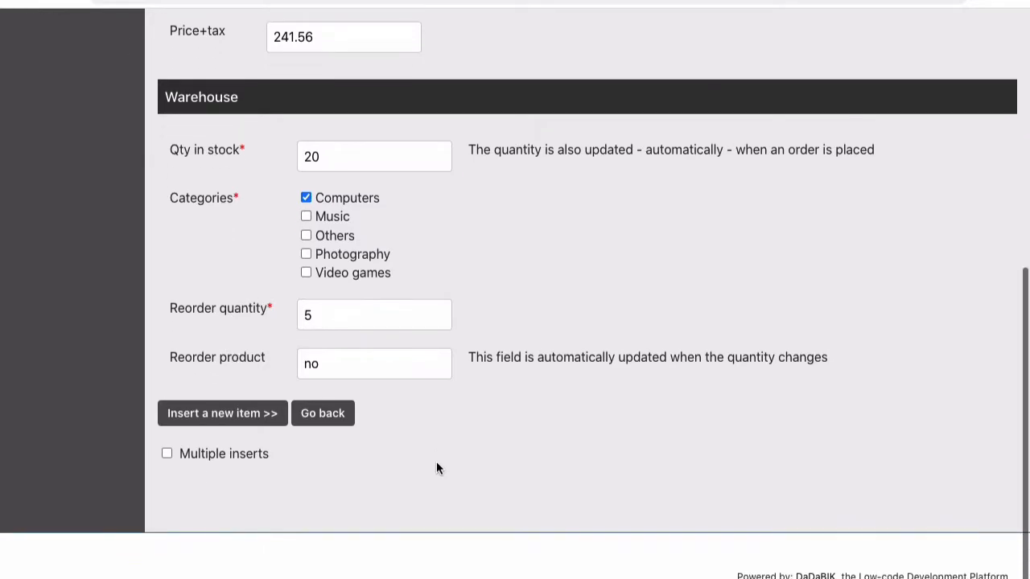
pyautogui.click(222, 415)
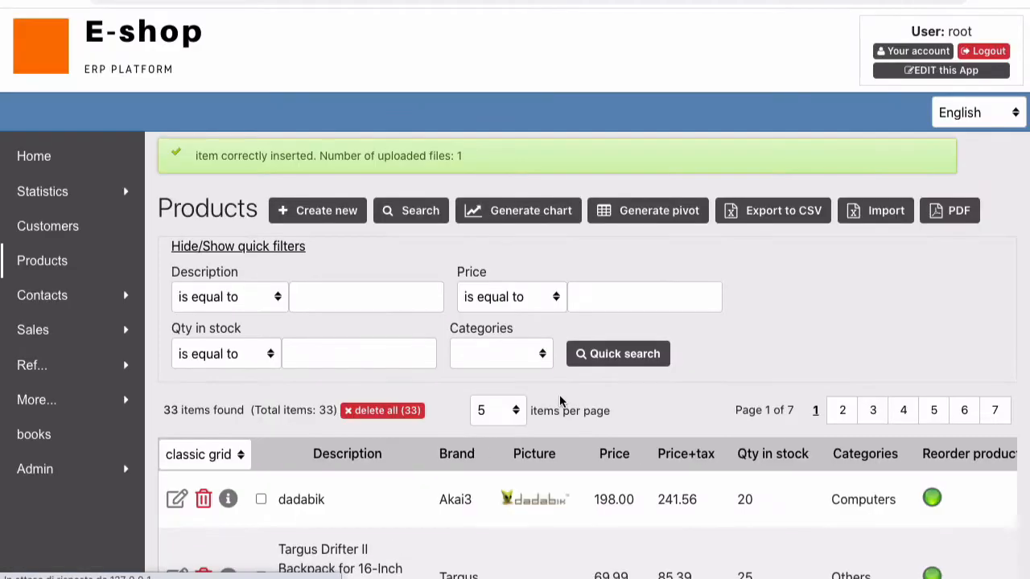
# Step: Switch to phpMyAdmin and browse the products table's rows, sorted by id_product in descending order
pyautogui.scroll(-2, 561, 401)
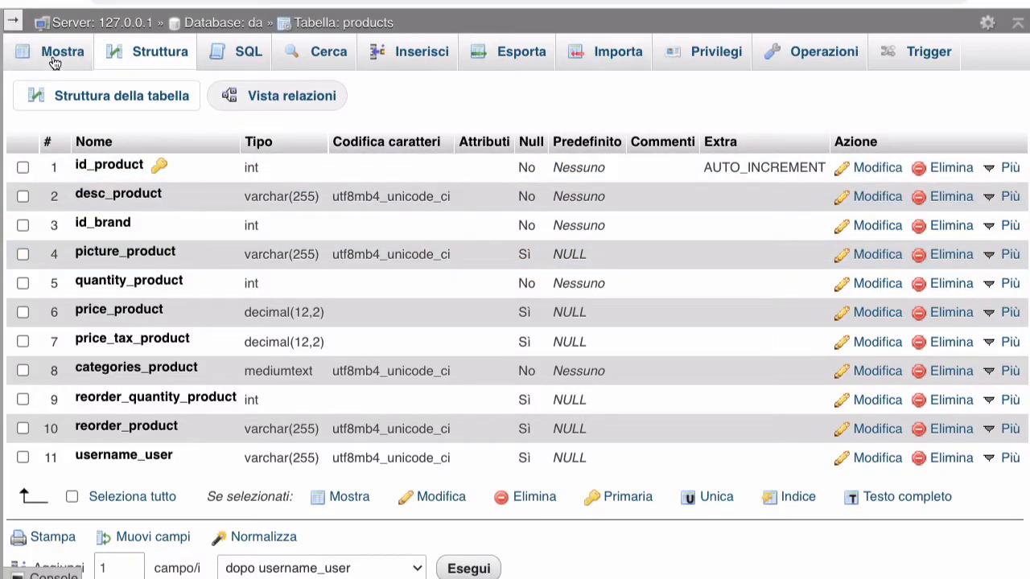
pyautogui.click(55, 61)
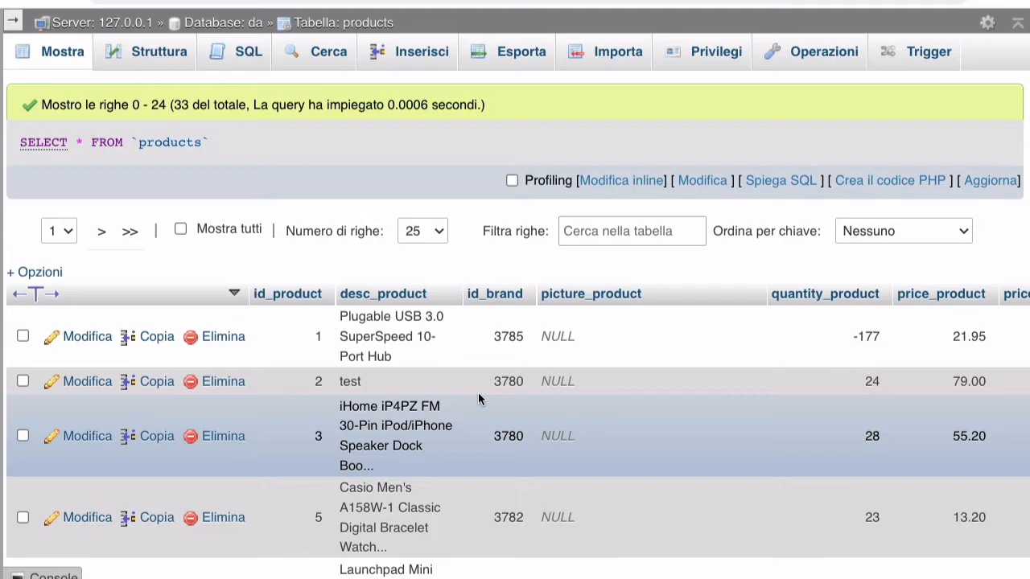
pyautogui.click(304, 294)
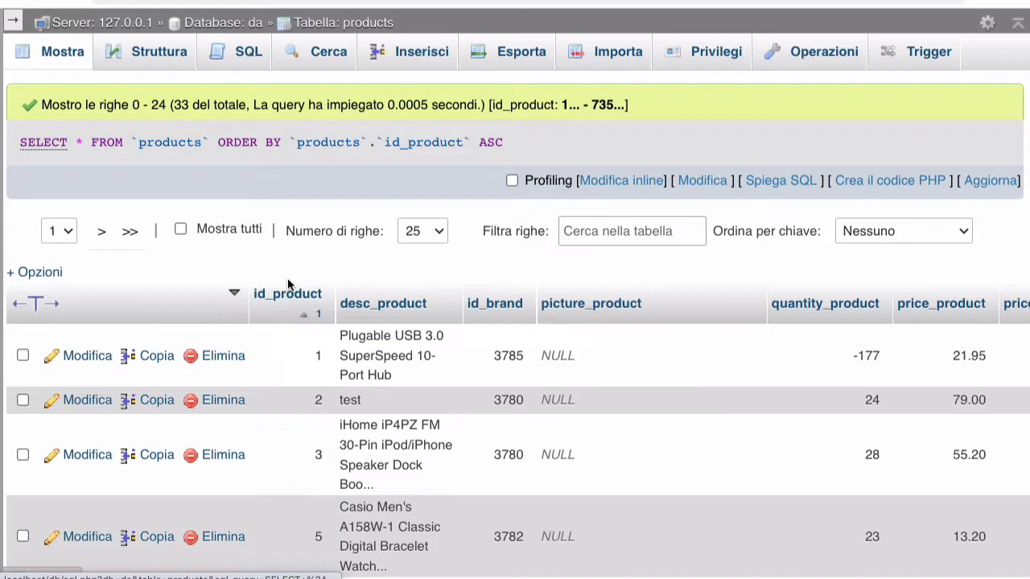
pyautogui.click(287, 297)
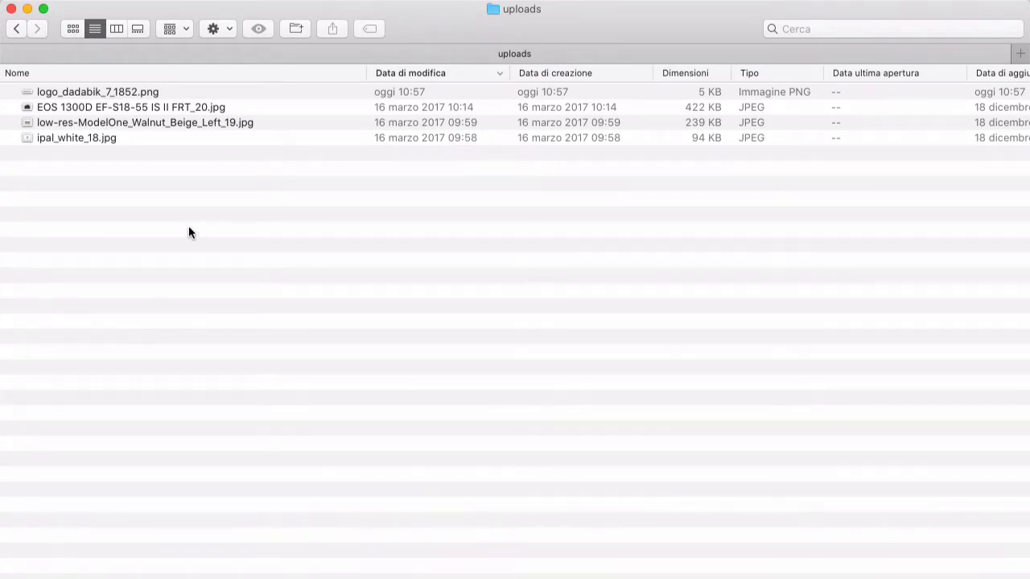
# Step: Locate logo_dadabik_7_1852.png in the Finder uploads folder, and open the dadabik product for editing in the E-shop app
pyautogui.click(143, 94)
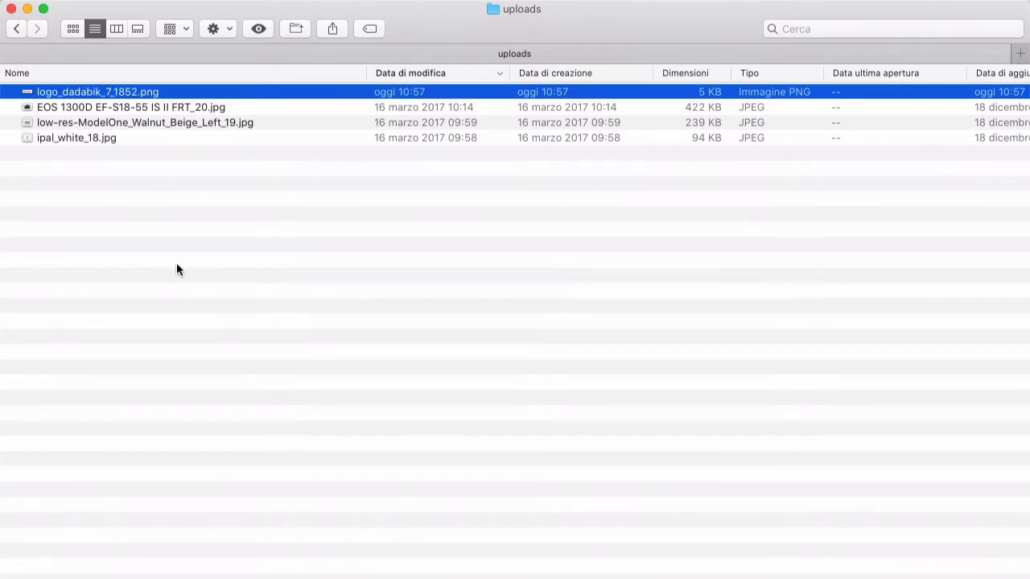
pyautogui.click(261, 260)
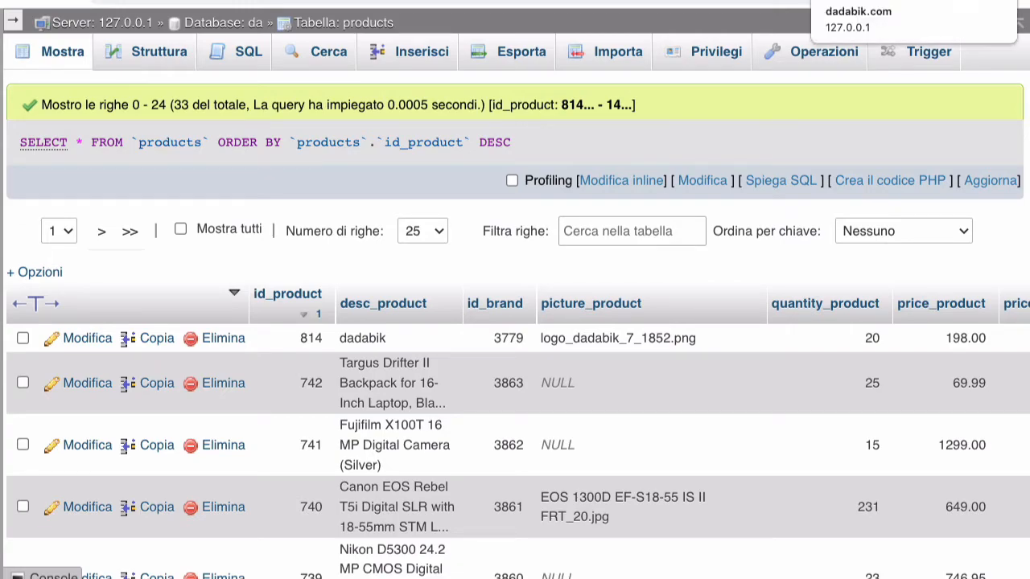
pyautogui.click(869, 2)
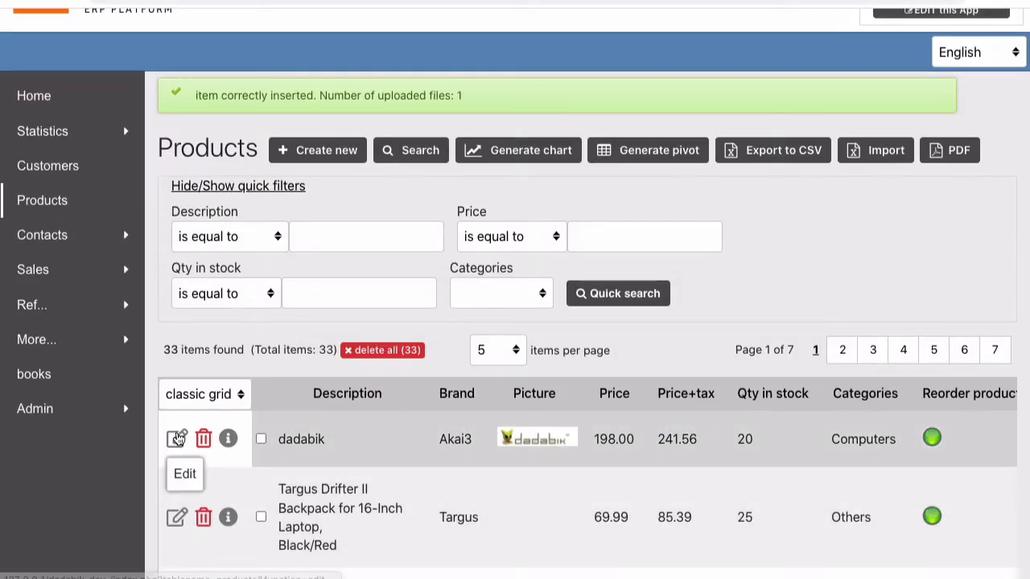
pyautogui.click(178, 438)
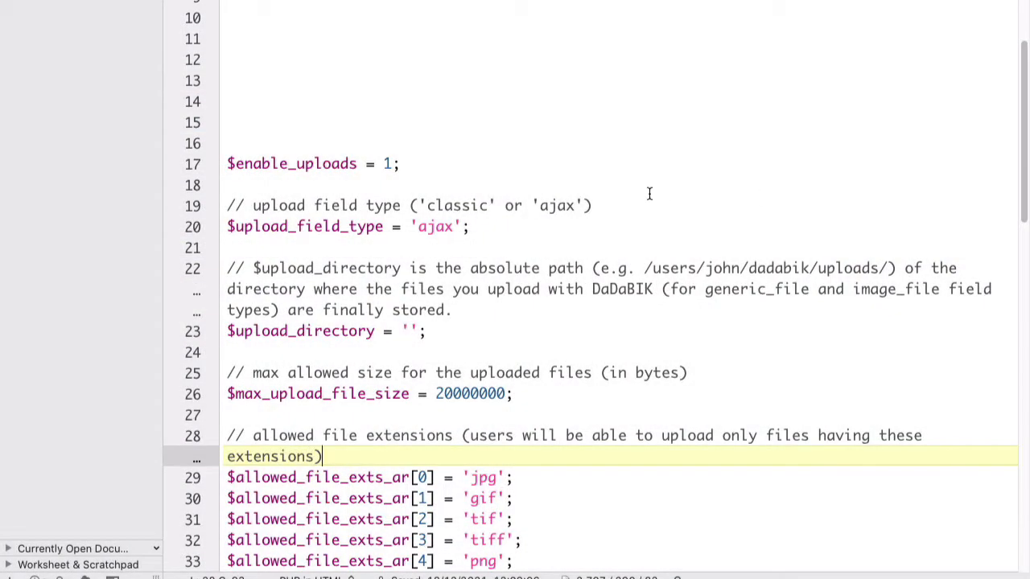
# Step: Switch to the configuration file in the text editor and examine the $enable_uploads and $upload_field_type settings
pyautogui.click(644, 191)
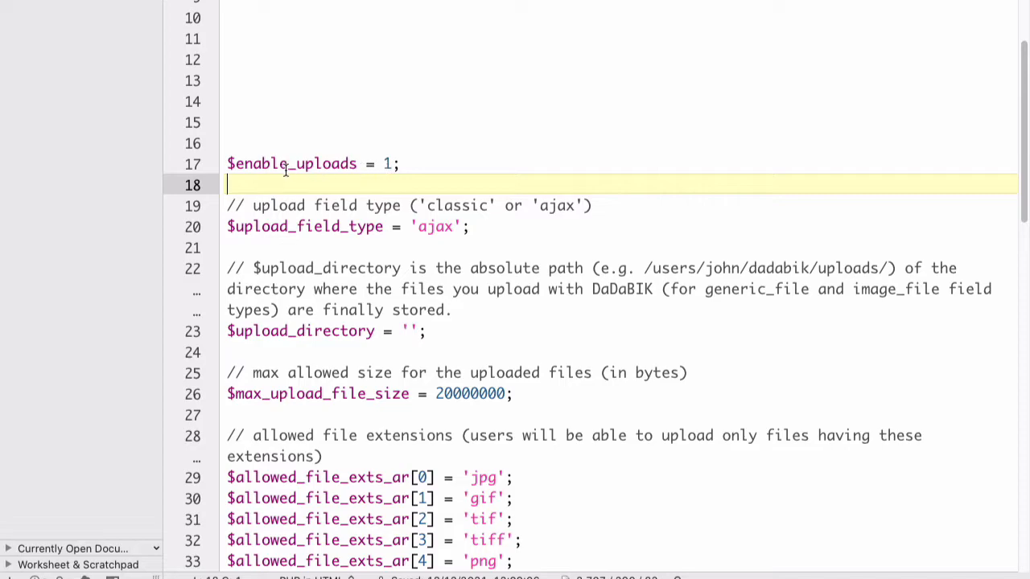
pyautogui.click(389, 163)
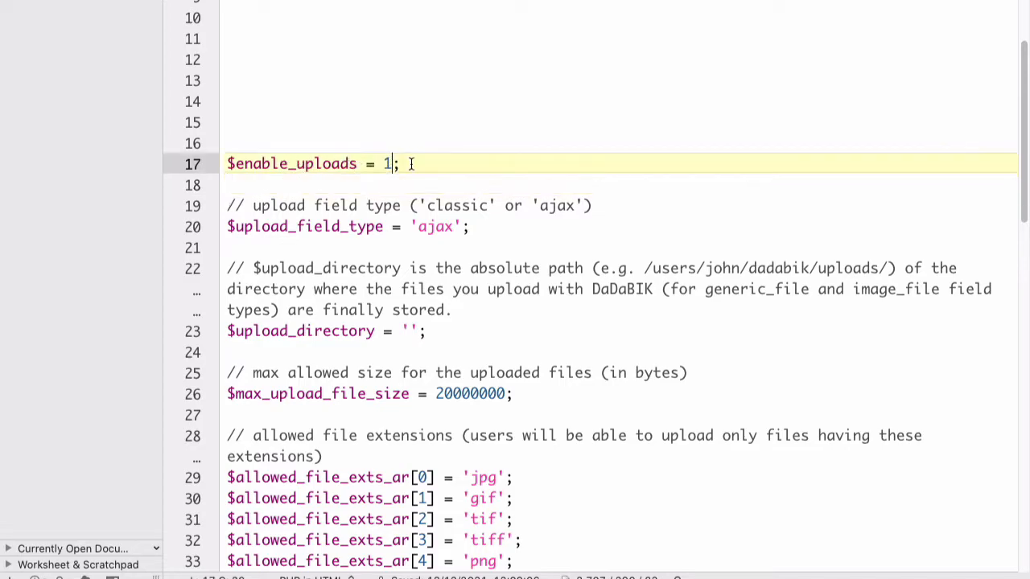
pyautogui.doubleClick(295, 163)
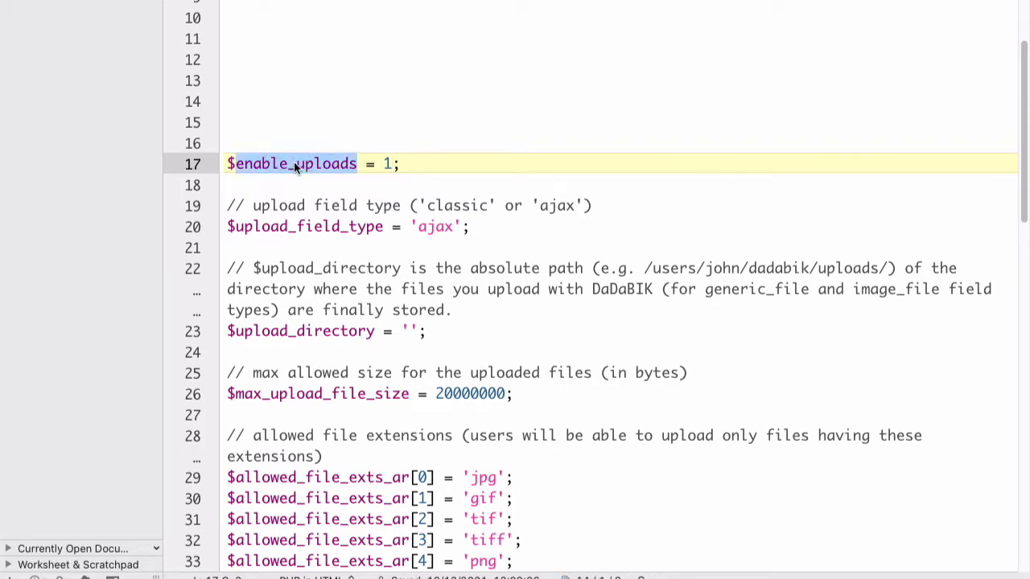
pyautogui.scroll(-3, 401, 226)
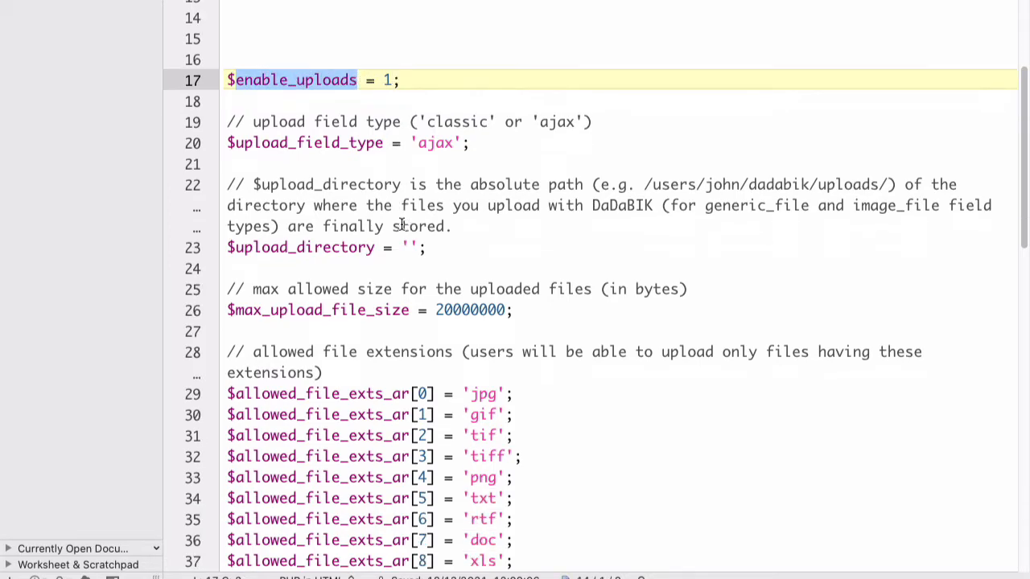
pyautogui.doubleClick(304, 143)
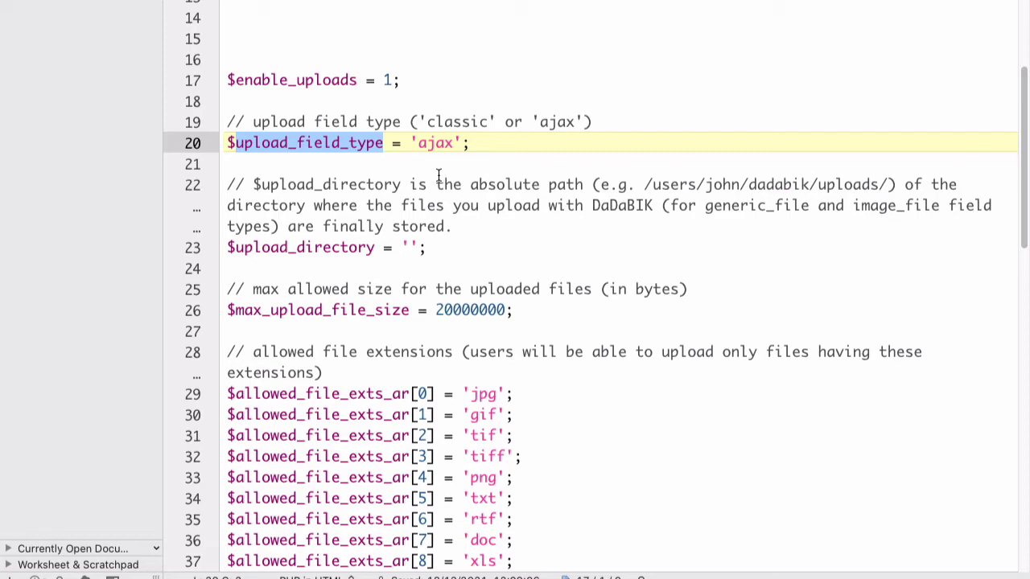
pyautogui.scroll(-4, 422, 290)
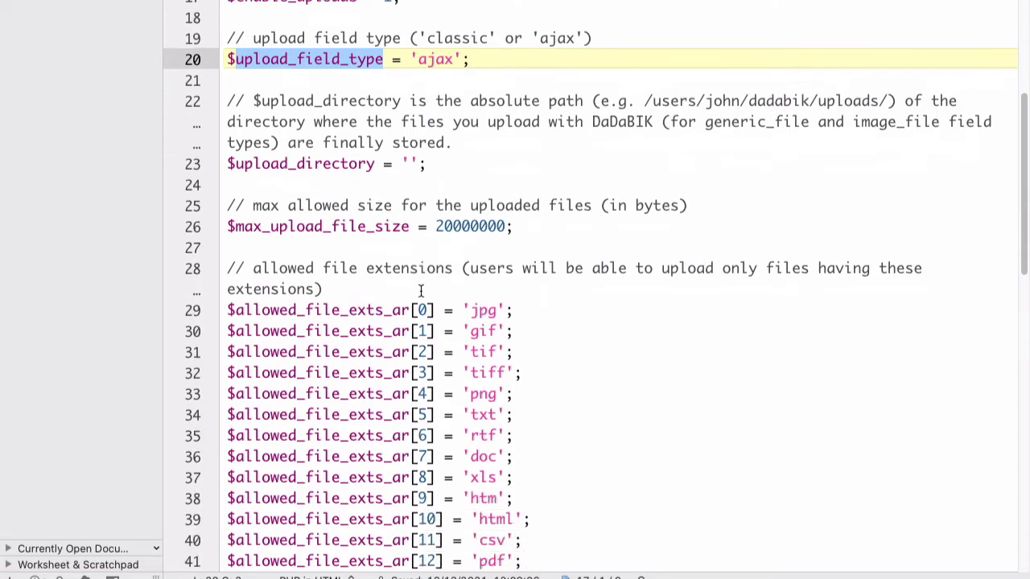
# Step: Examine the $upload_directory setting and the example absolute path in its comment
pyautogui.doubleClick(283, 163)
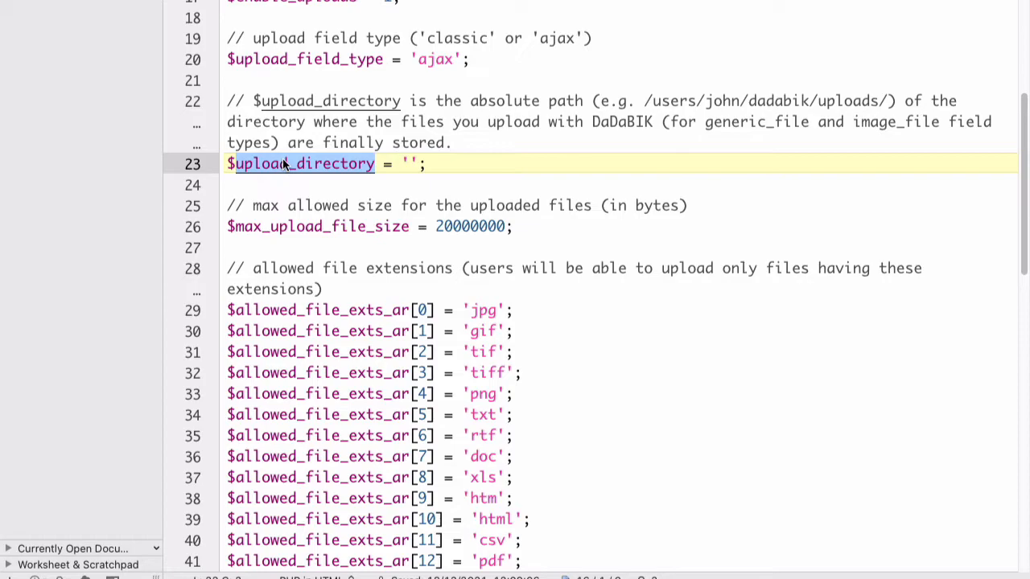
pyautogui.click(414, 161)
pyautogui.click(453, 156)
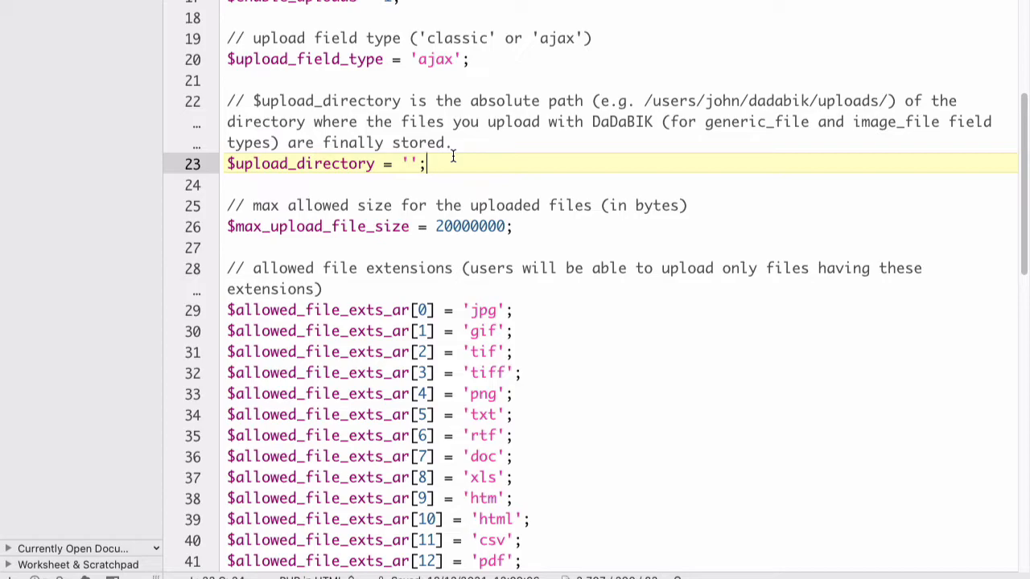
pyautogui.press('Left')
pyautogui.press('Left')
pyautogui.click(647, 102)
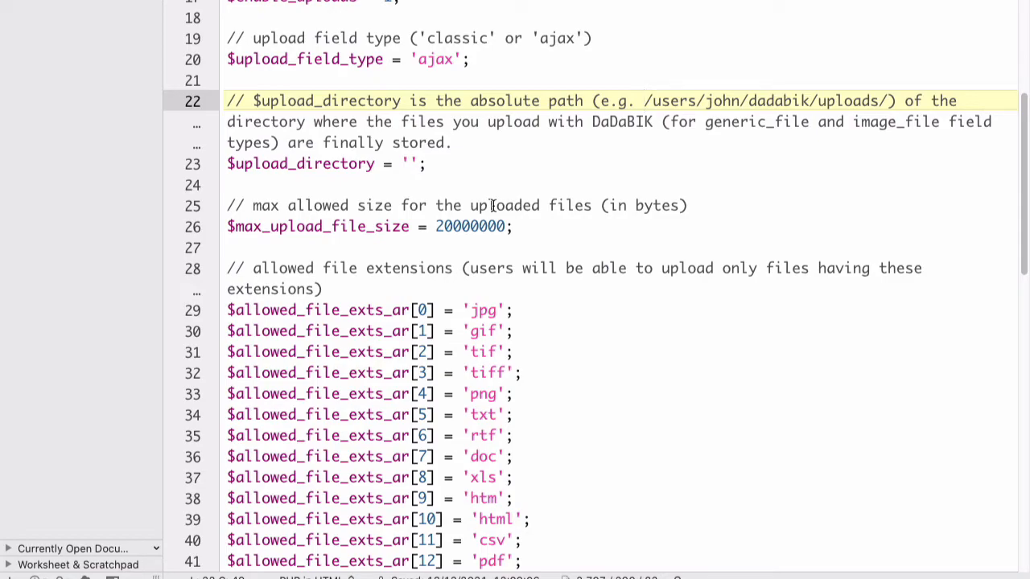
# Step: Review the maximum upload file size, the allowed file extensions and their matching MIME type entries
pyautogui.scroll(-2, 328, 266)
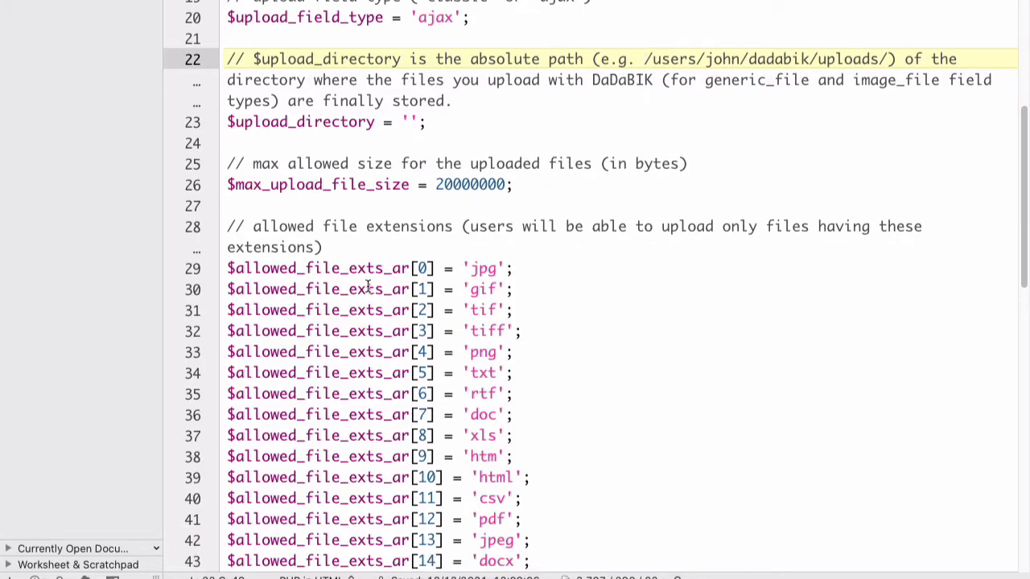
pyautogui.scroll(-5, 386, 322)
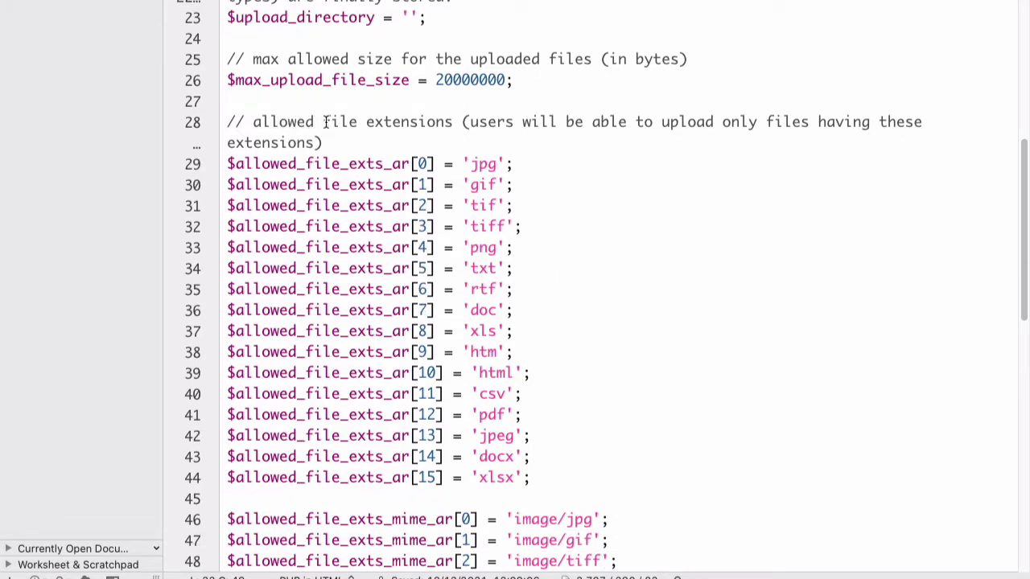
pyautogui.scroll(-1, 562, 270)
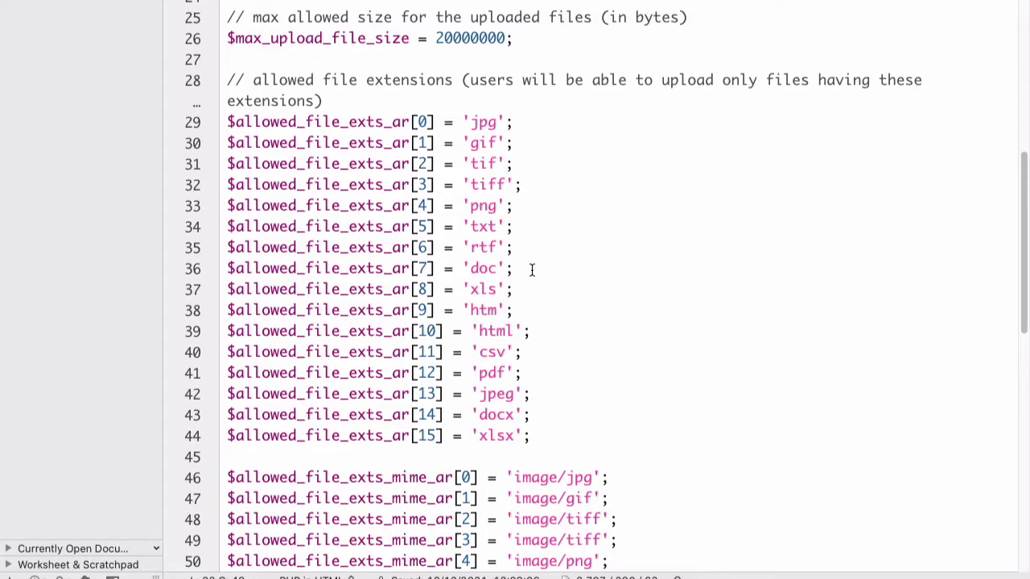
pyautogui.scroll(-2, 528, 276)
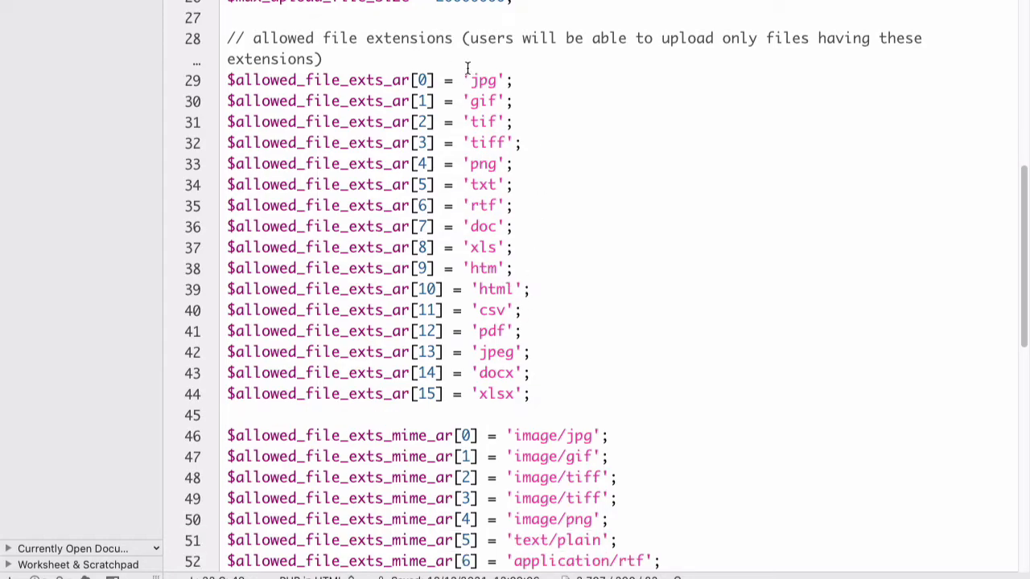
pyautogui.scroll(-4, 598, 285)
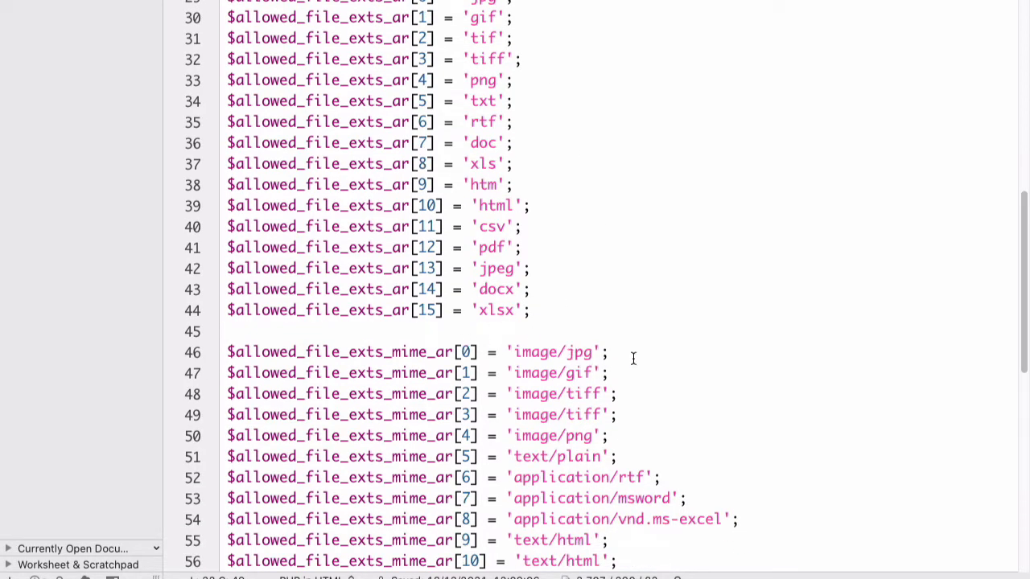
pyautogui.scroll(-5, 605, 373)
pyautogui.scroll(-3, 606, 372)
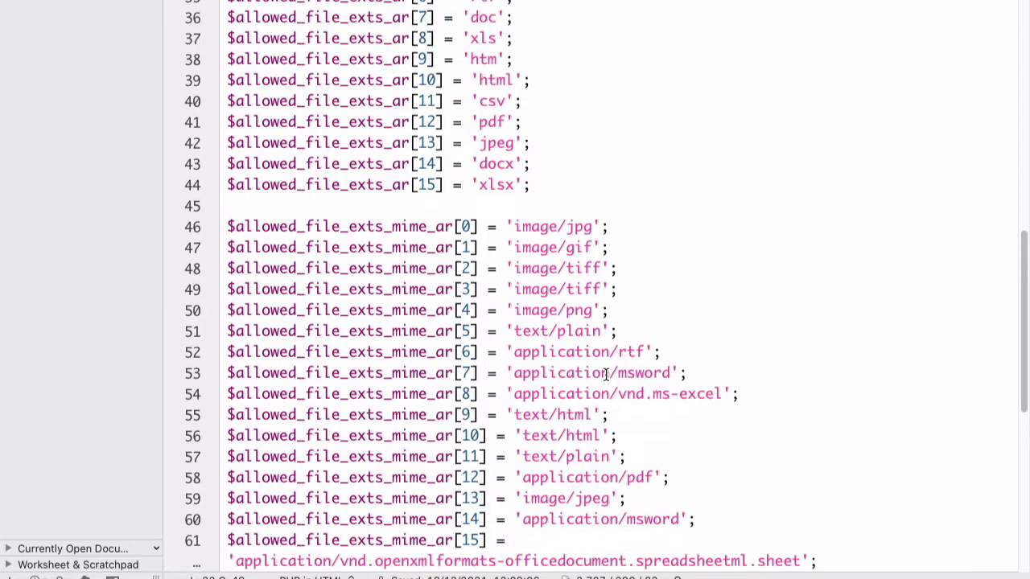
pyautogui.scroll(2, 602, 370)
pyautogui.scroll(5, 655, 233)
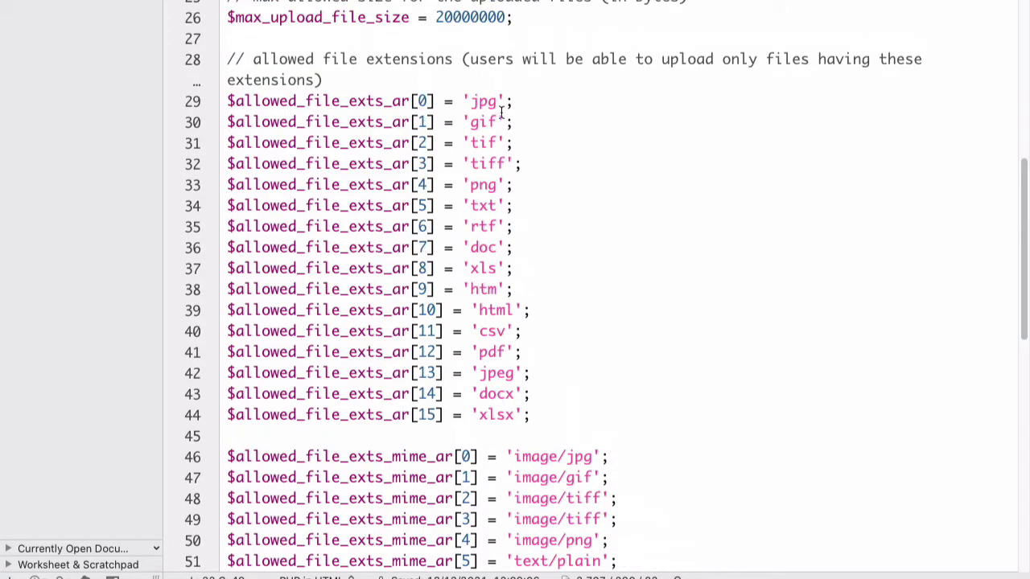
# Step: Examine the jpg entry in the list of allowed file extensions
pyautogui.doubleClick(485, 102)
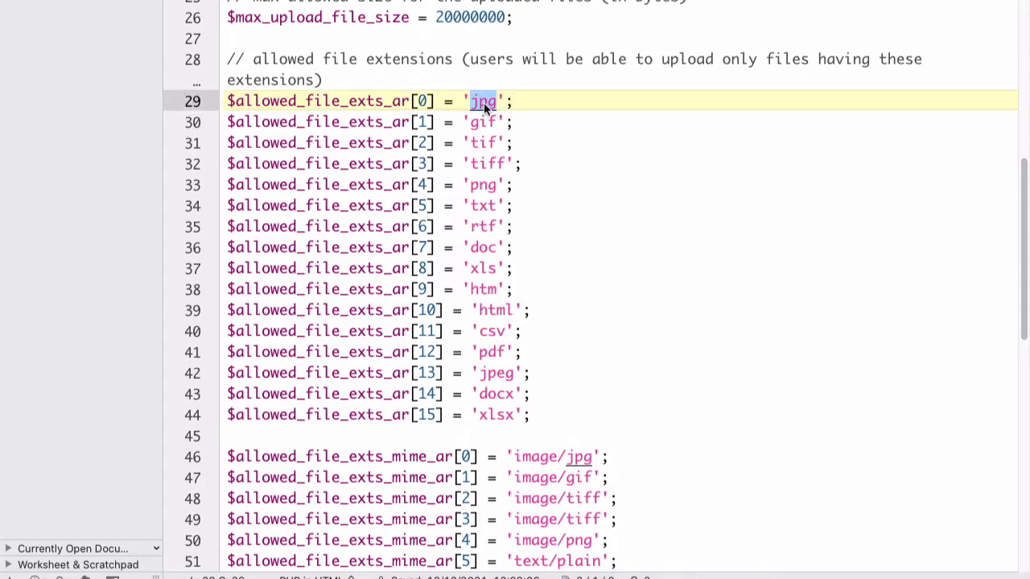
pyautogui.click(540, 357)
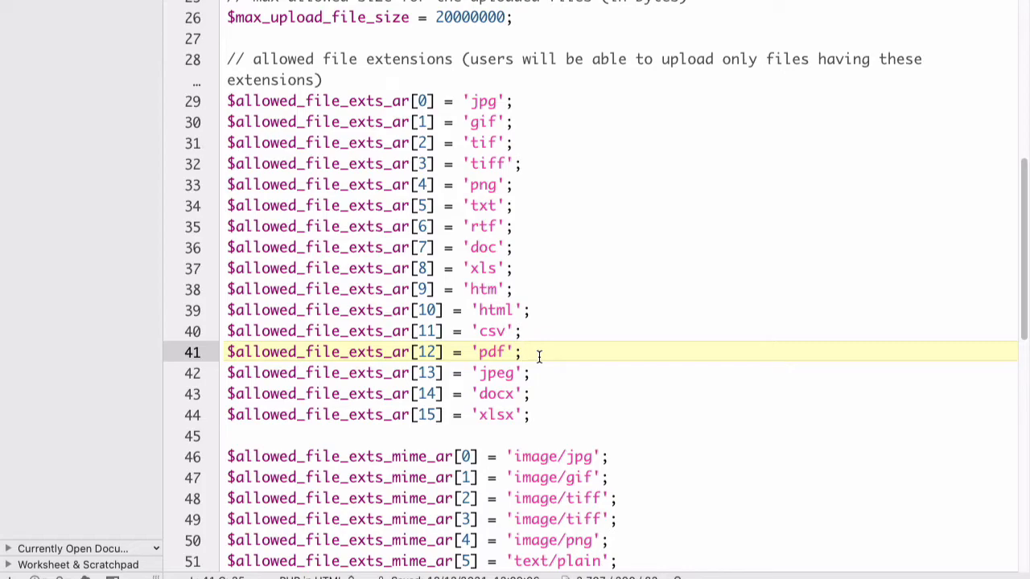
pyautogui.doubleClick(483, 100)
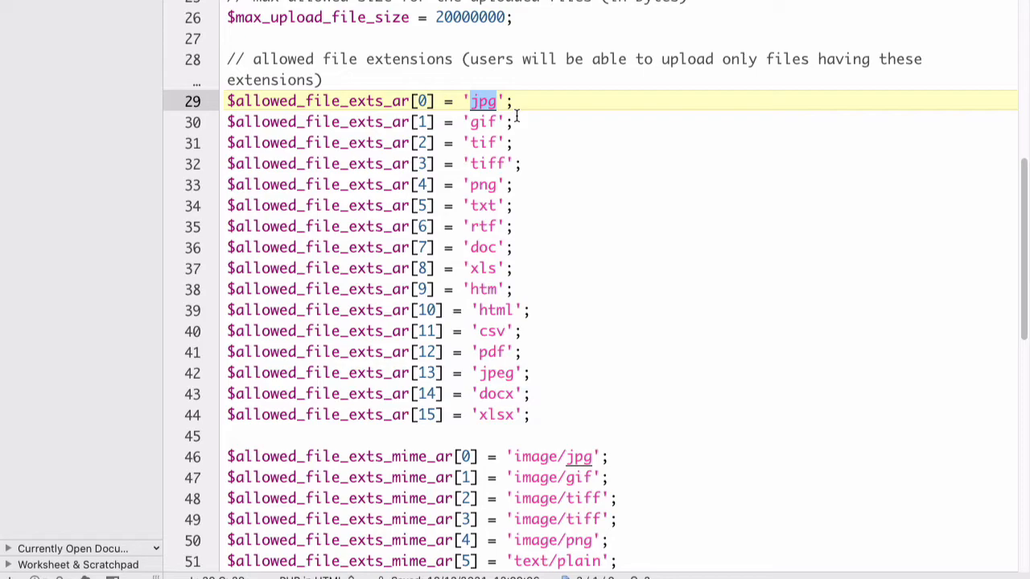
pyautogui.click(502, 105)
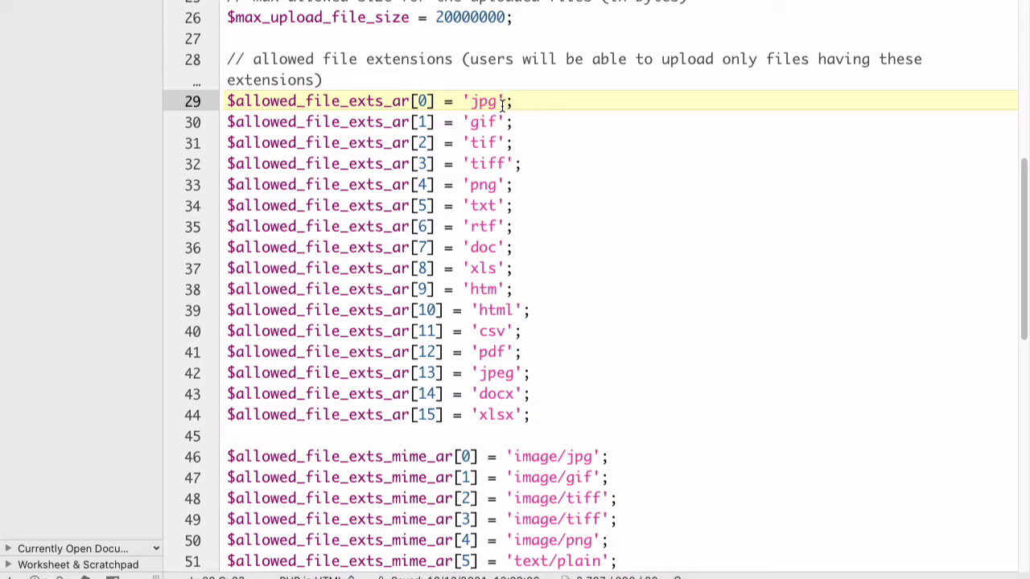
pyautogui.click(554, 313)
# Step: Find the $allowed_all_files setting after the MIME type list and highlight its name
pyautogui.scroll(-5, 553, 313)
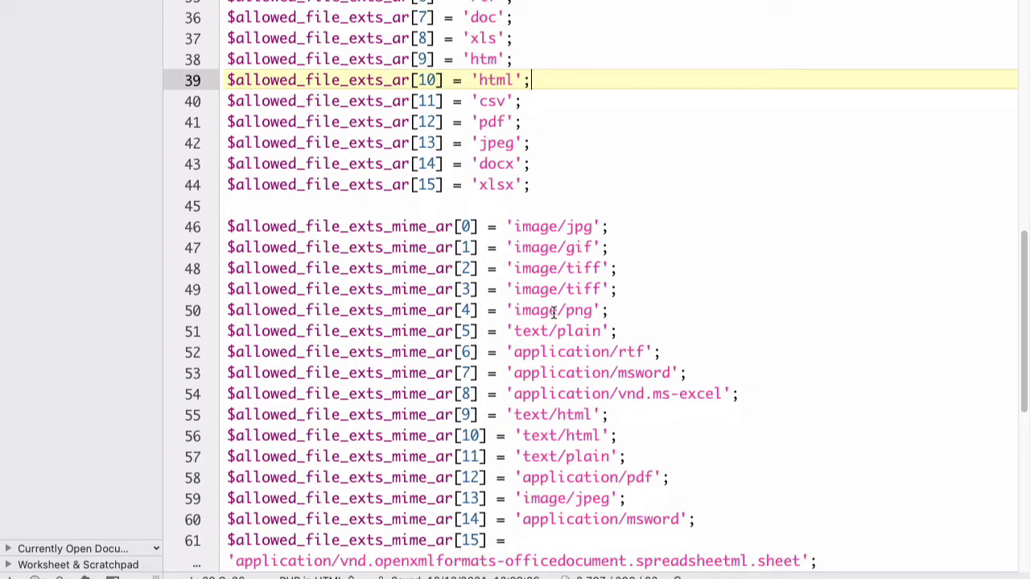
pyautogui.scroll(-4, 554, 313)
pyautogui.scroll(-3, 554, 313)
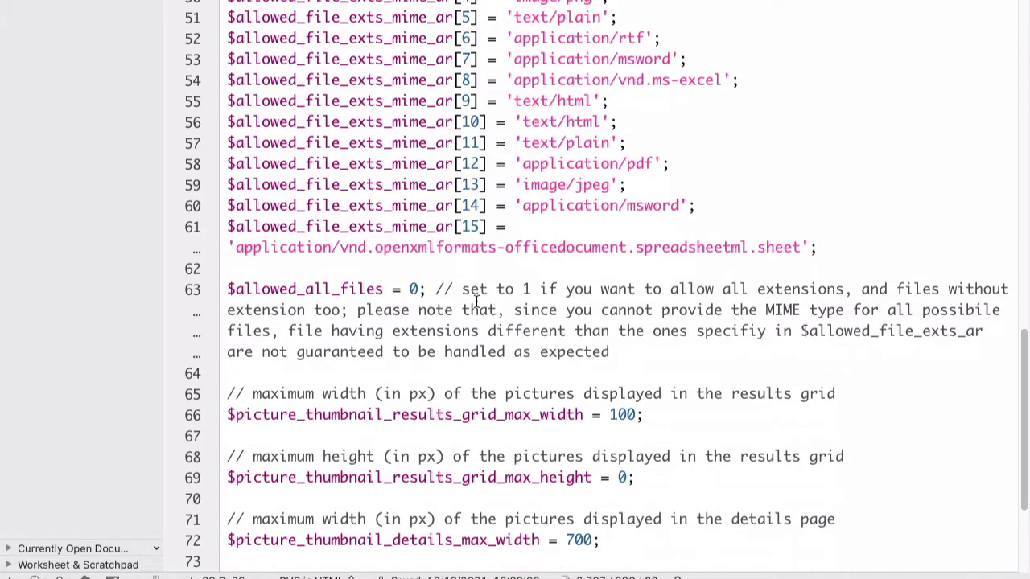
pyautogui.doubleClick(301, 292)
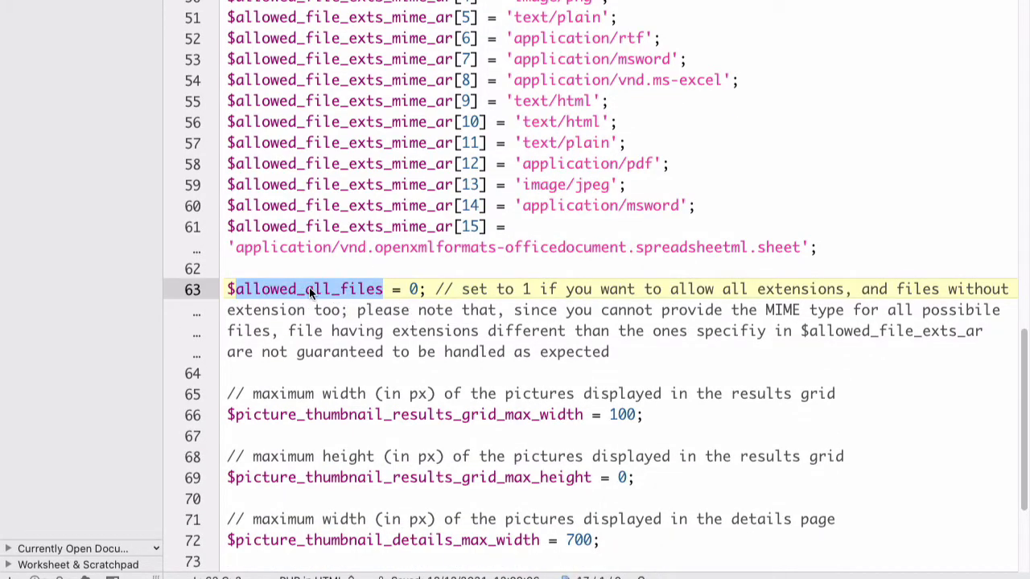
# Step: Examine the picture thumbnail size settings and select the value of $picture_thumbnail_results_grid_max_width
pyautogui.scroll(-3, 464, 360)
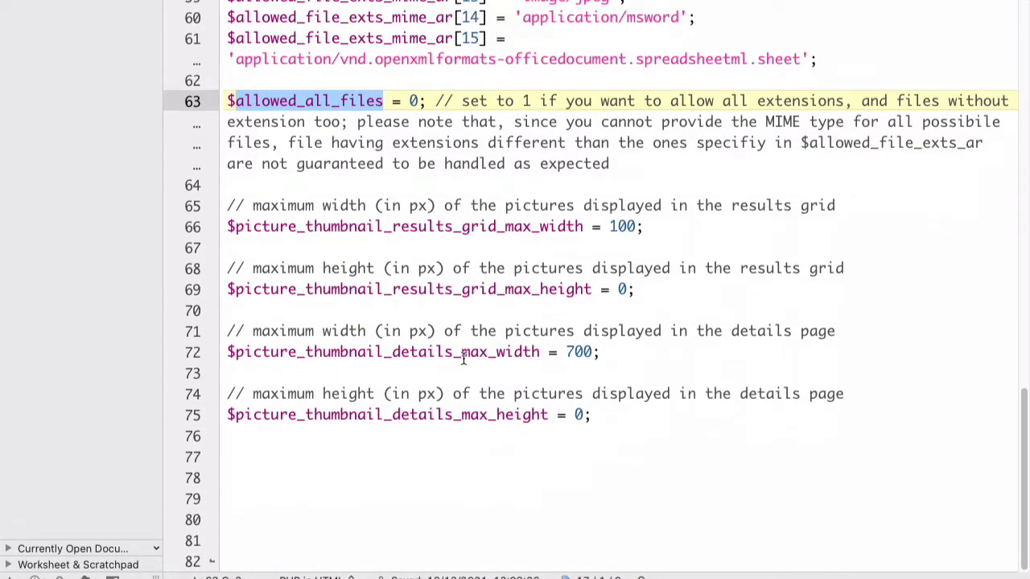
pyautogui.scroll(1, 464, 360)
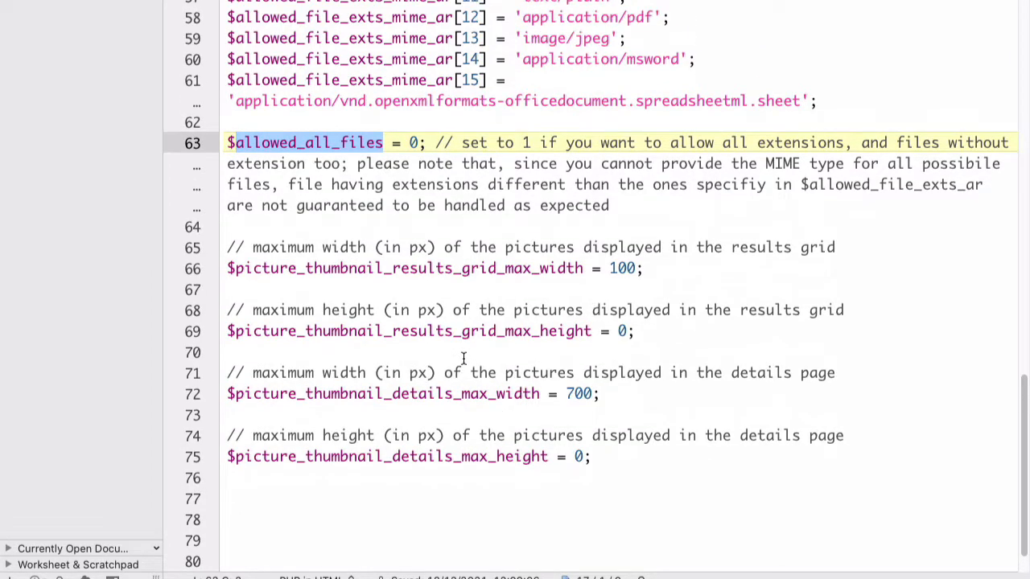
pyautogui.scroll(-1, 463, 360)
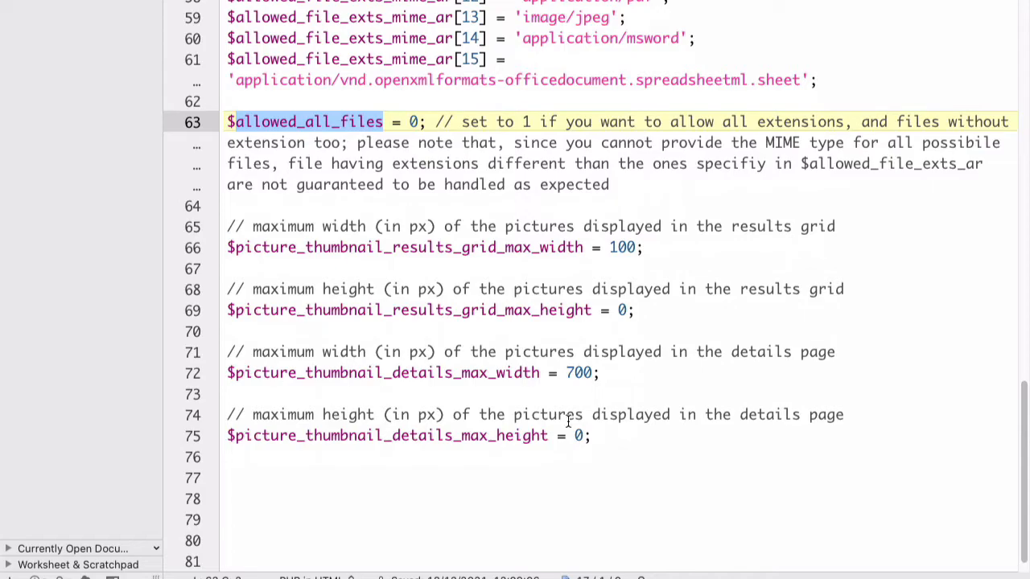
pyautogui.doubleClick(621, 248)
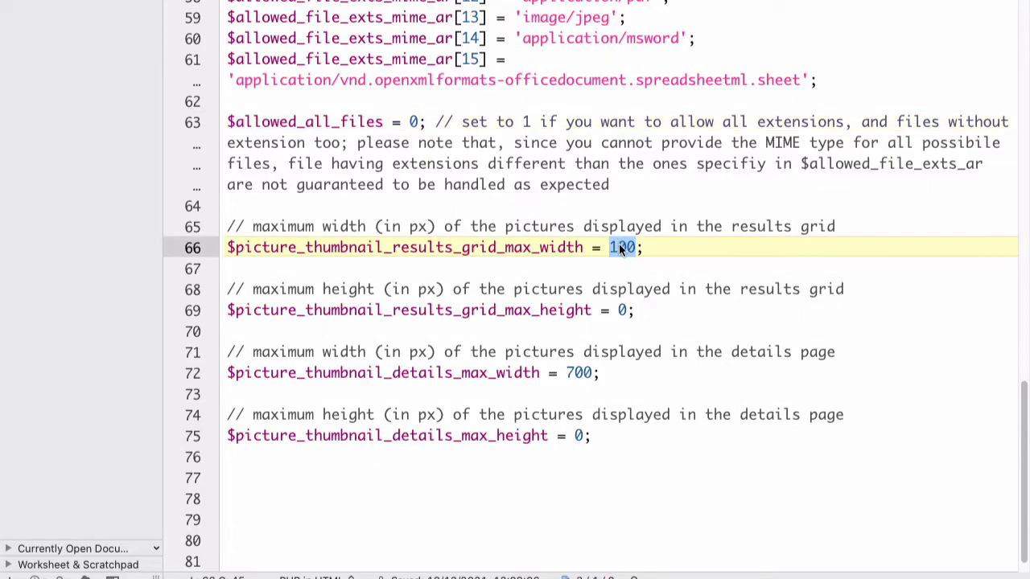
# Step: Set both $picture_thumbnail_results_grid_max_width and $picture_thumbnail_details_max_width to 0 in the configuration file
pyautogui.write('0')
pyautogui.doubleClick(585, 374)
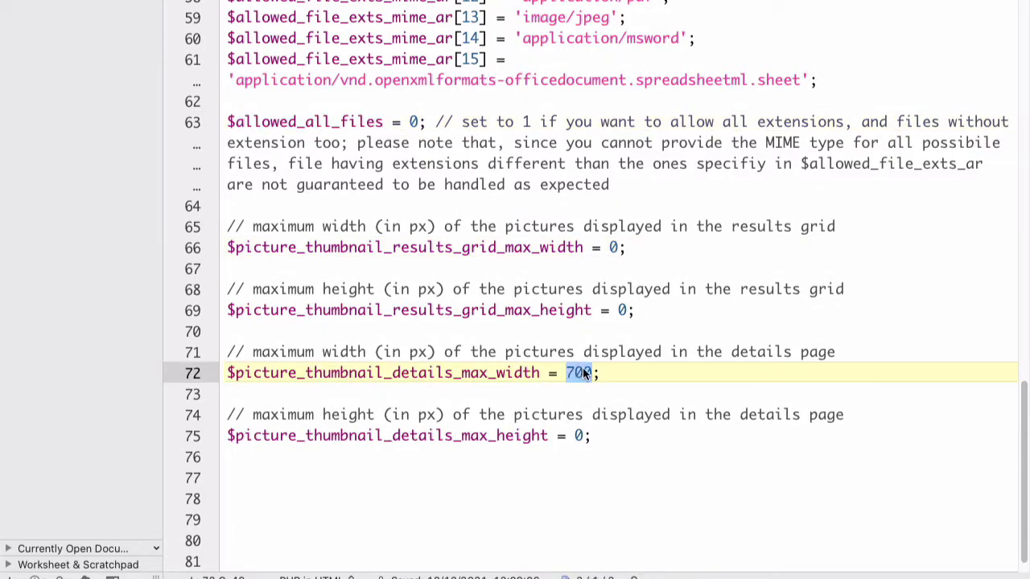
pyautogui.write('0')
pyautogui.click(600, 370)
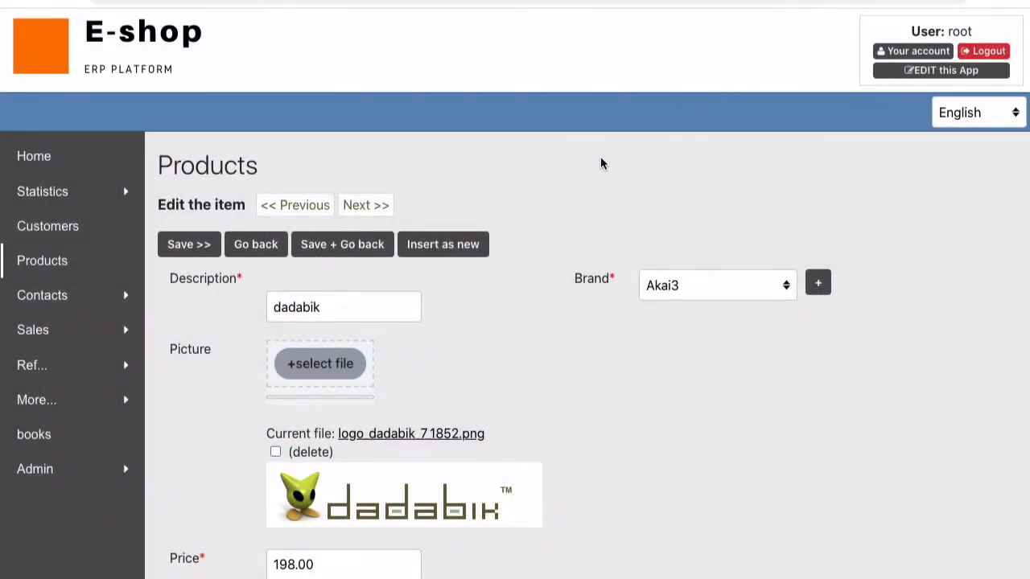
# Step: Switch to the E-shop app in the browser, leave the product's edit form and check the dadabik picture in the products grid
pyautogui.click(270, 248)
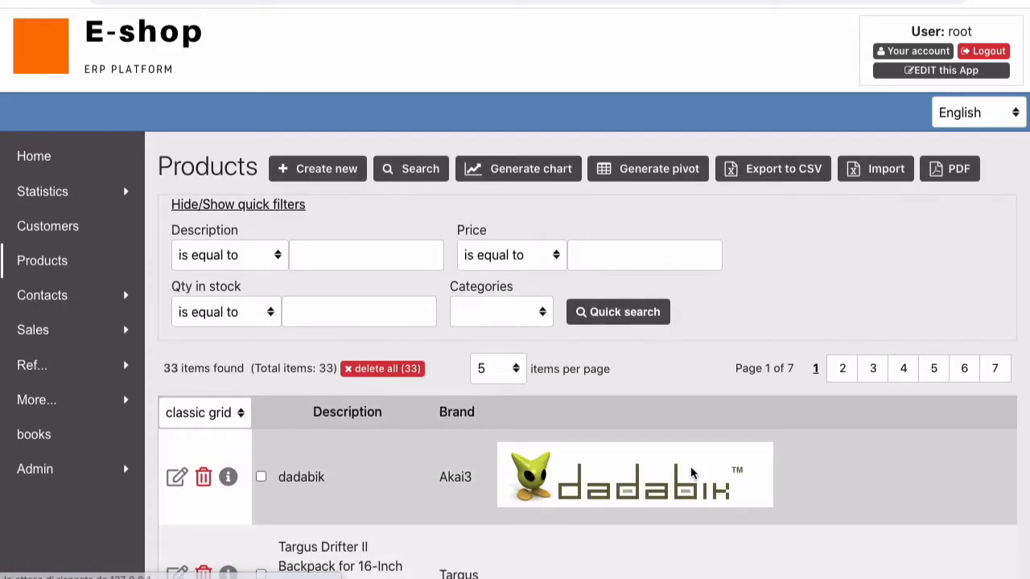
pyautogui.scroll(-1, 690, 473)
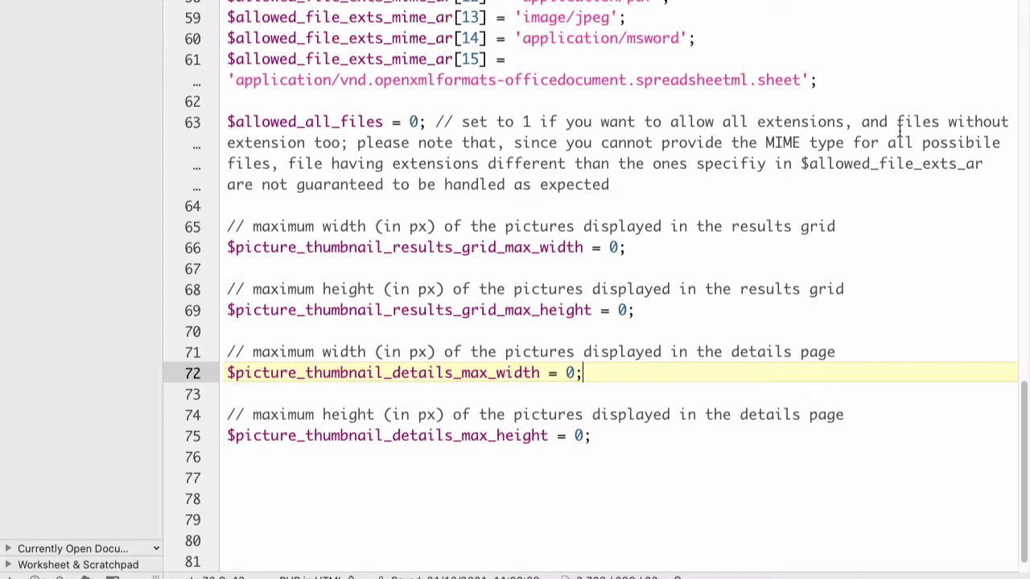
pyautogui.click(555, 286)
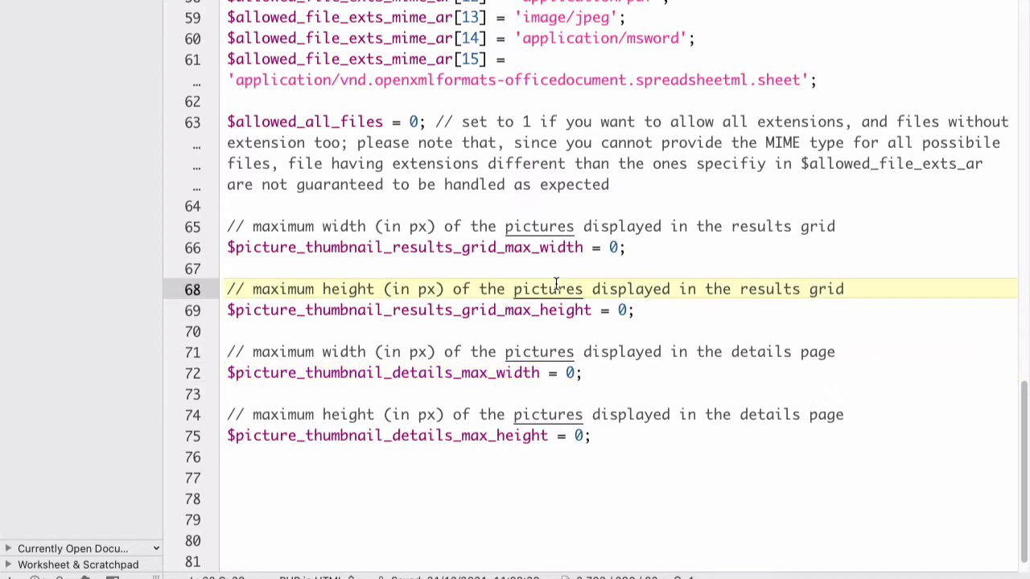
pyautogui.scroll(3, 554, 274)
pyautogui.scroll(-3, 563, 285)
pyautogui.click(568, 331)
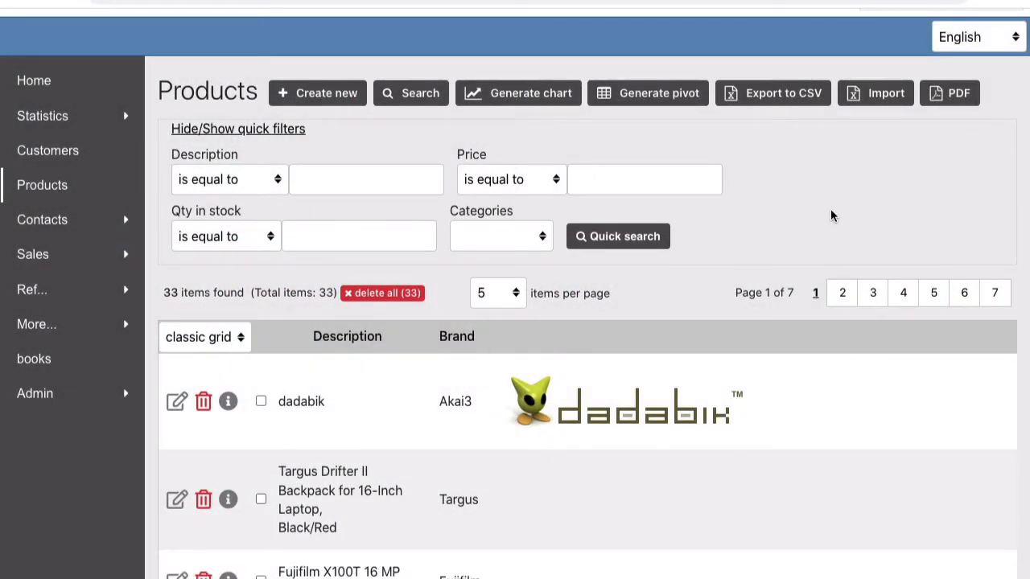
# Step: Enter the app's editing area and load the picture_product field of the products table in the forms configurator
pyautogui.scroll(2, 832, 214)
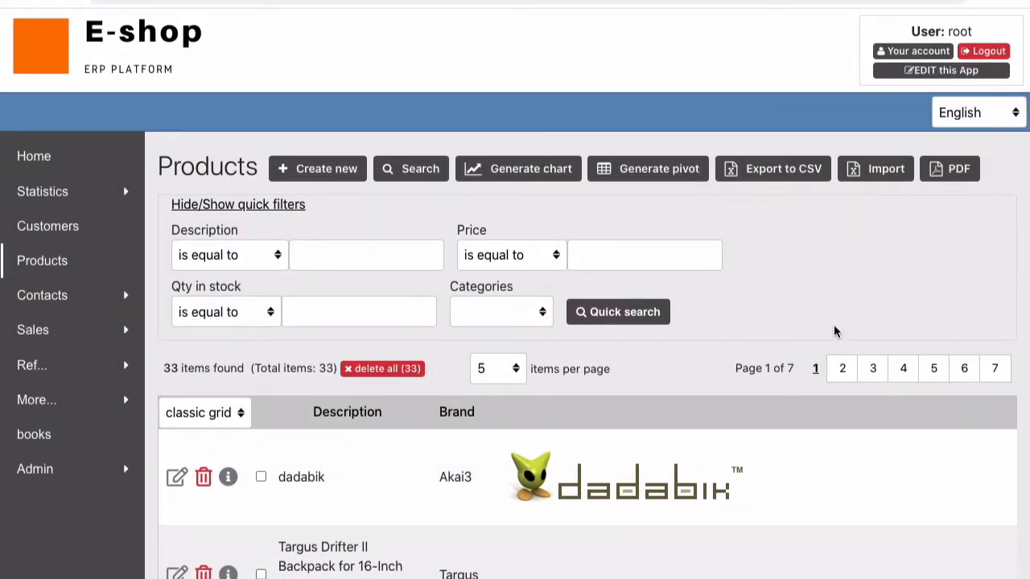
pyautogui.click(912, 71)
pyautogui.click(246, 106)
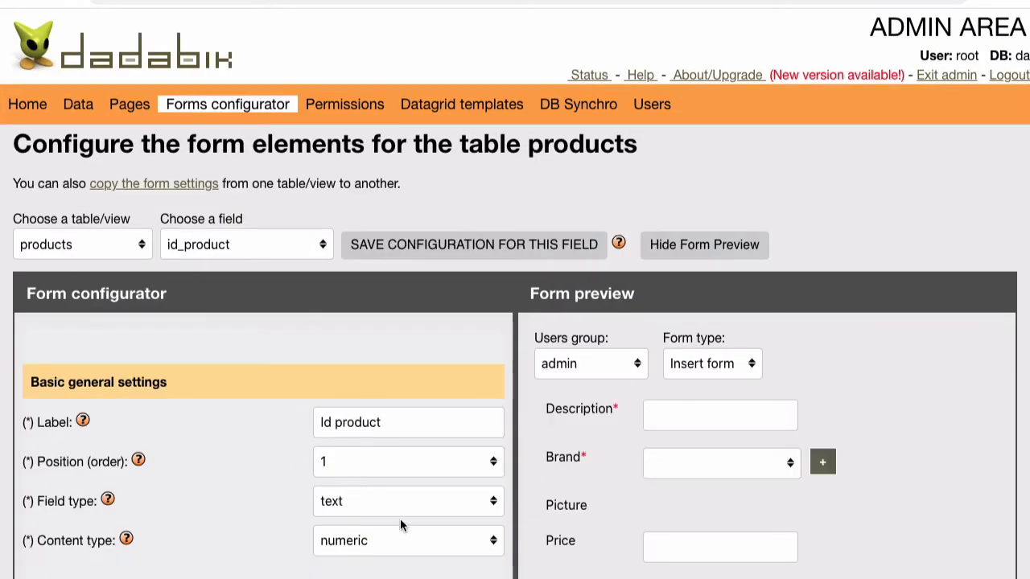
pyautogui.scroll(-2, 399, 519)
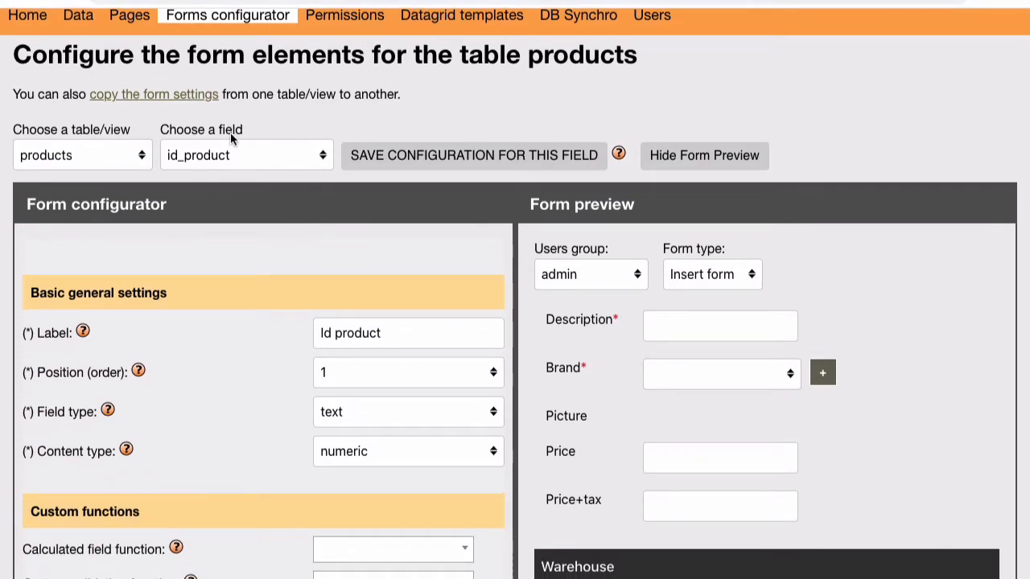
pyautogui.click(186, 153)
pyautogui.click(226, 212)
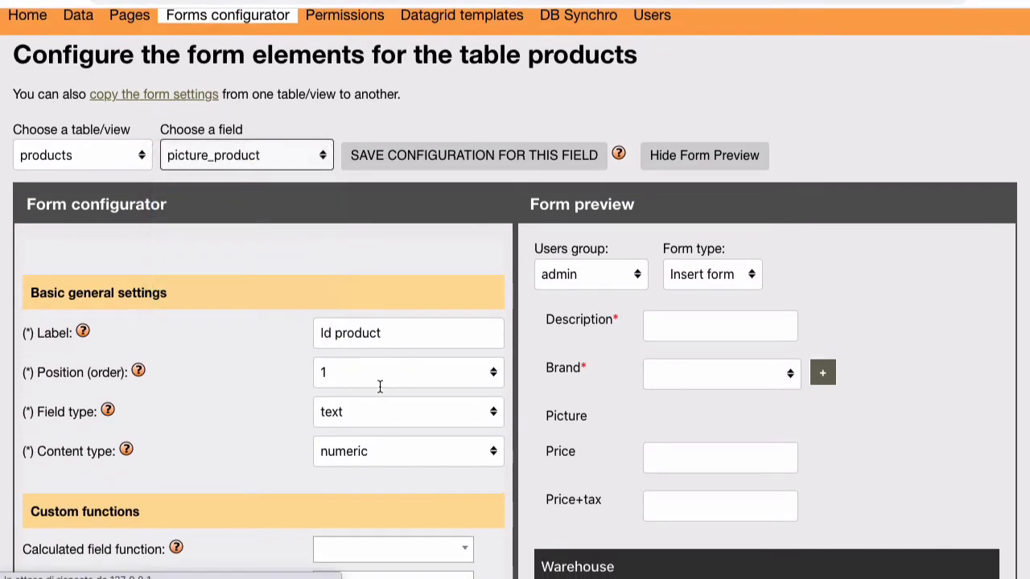
# Step: Change the picture_product field type to generic_file and save the field configuration
pyautogui.scroll(-3, 374, 378)
pyautogui.click(362, 352)
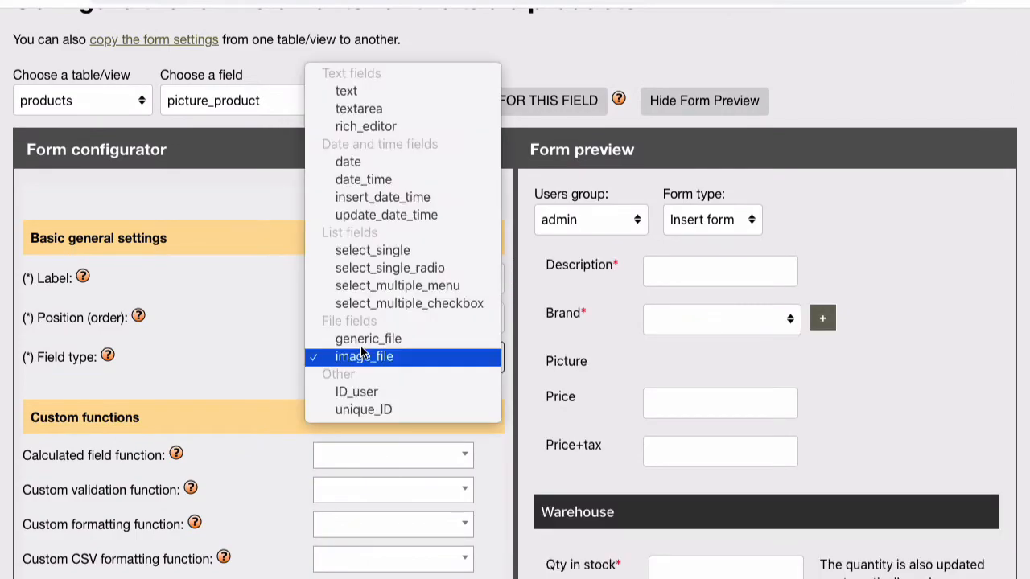
pyautogui.click(392, 339)
pyautogui.scroll(2, 392, 338)
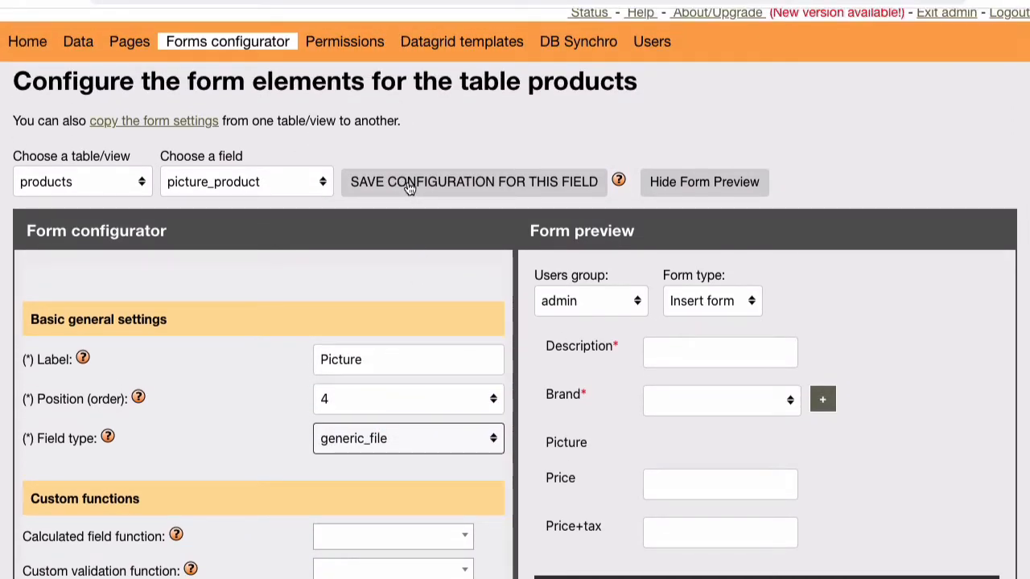
pyautogui.click(410, 185)
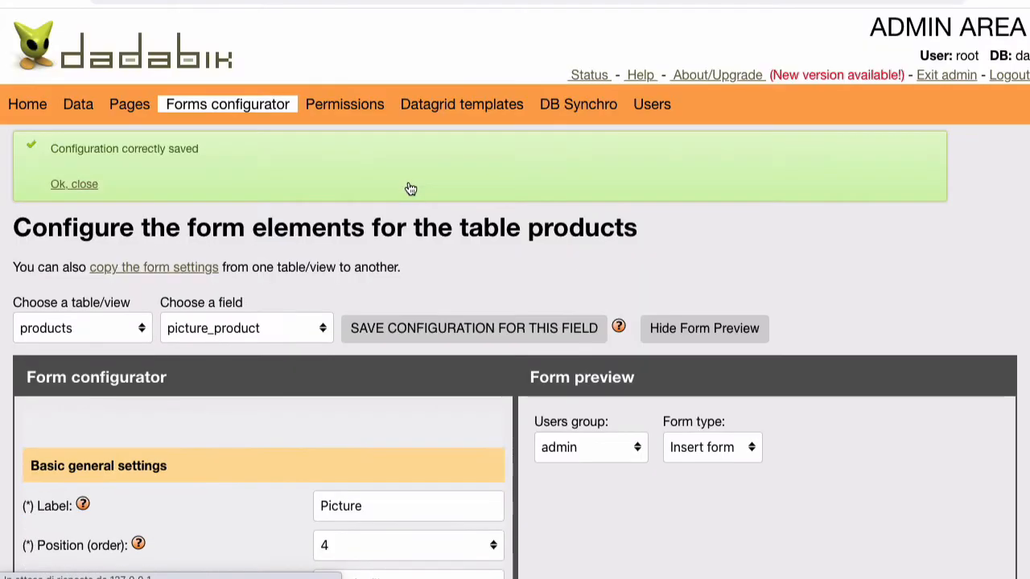
# Step: Leave the admin area, view how the Picture field appears in the dadabik product's details, and return to the products grid
pyautogui.click(933, 73)
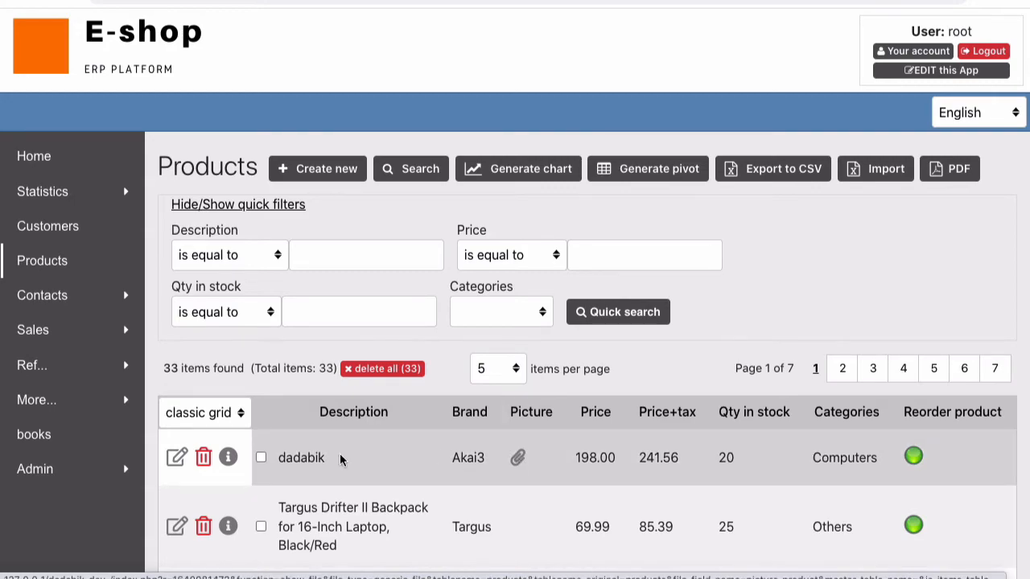
pyautogui.click(230, 460)
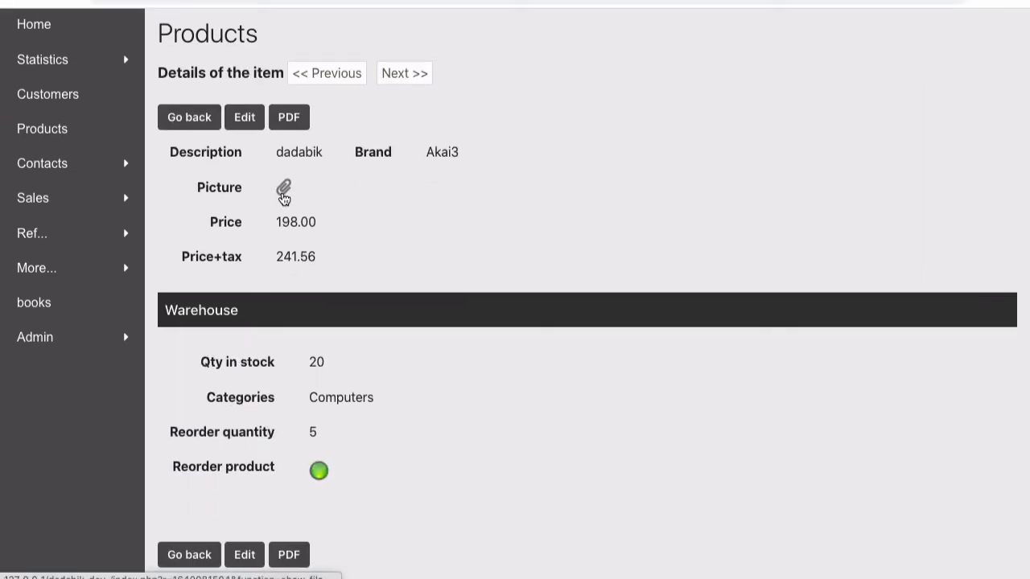
pyautogui.click(193, 116)
# Step: Open the dadabik product for editing, examine its Picture field and current file link, and go back without saving
pyautogui.scroll(-1, 327, 411)
pyautogui.click(178, 395)
pyautogui.scroll(-1, 449, 465)
pyautogui.scroll(-1, 449, 465)
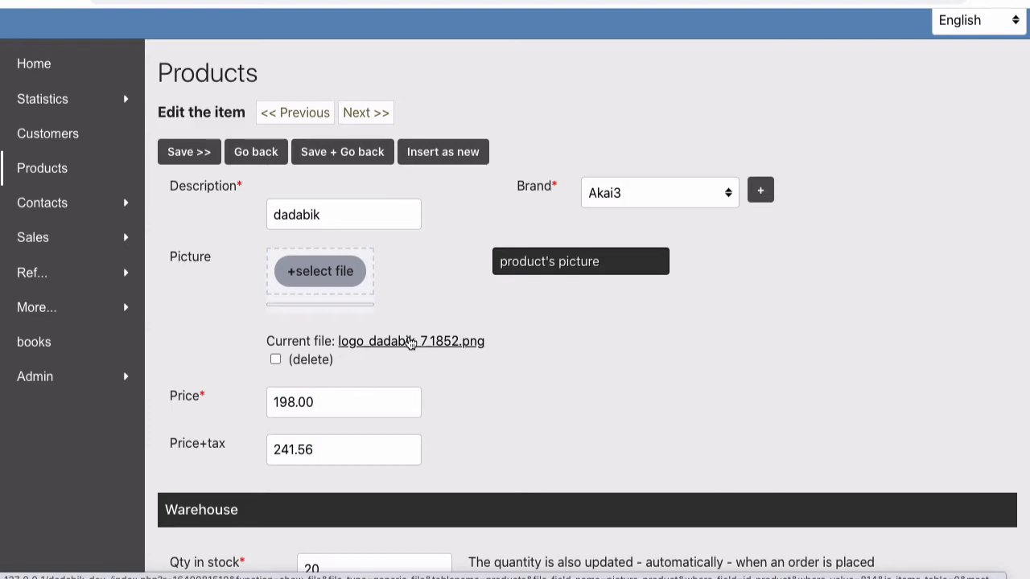
pyautogui.scroll(5, 410, 279)
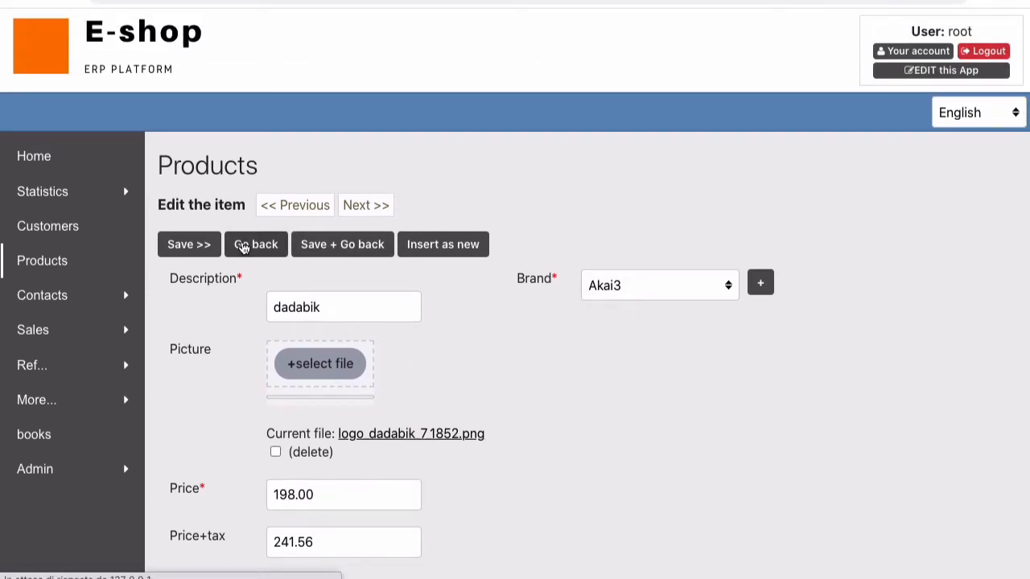
pyautogui.click(243, 244)
# Step: View the file attached to the dadabik product from the products grid and return to the grid
pyautogui.scroll(-2, 515, 378)
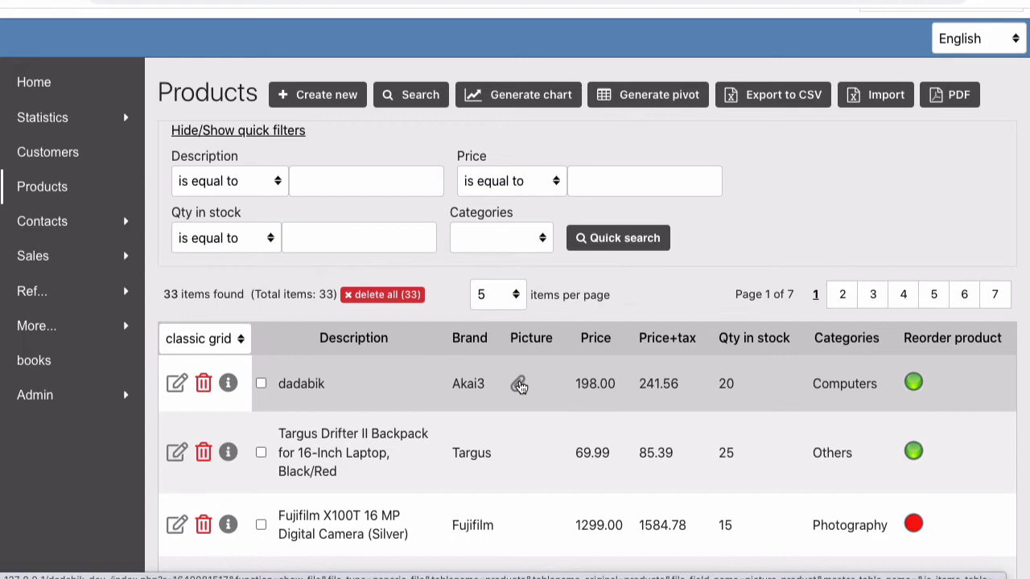
pyautogui.click(519, 386)
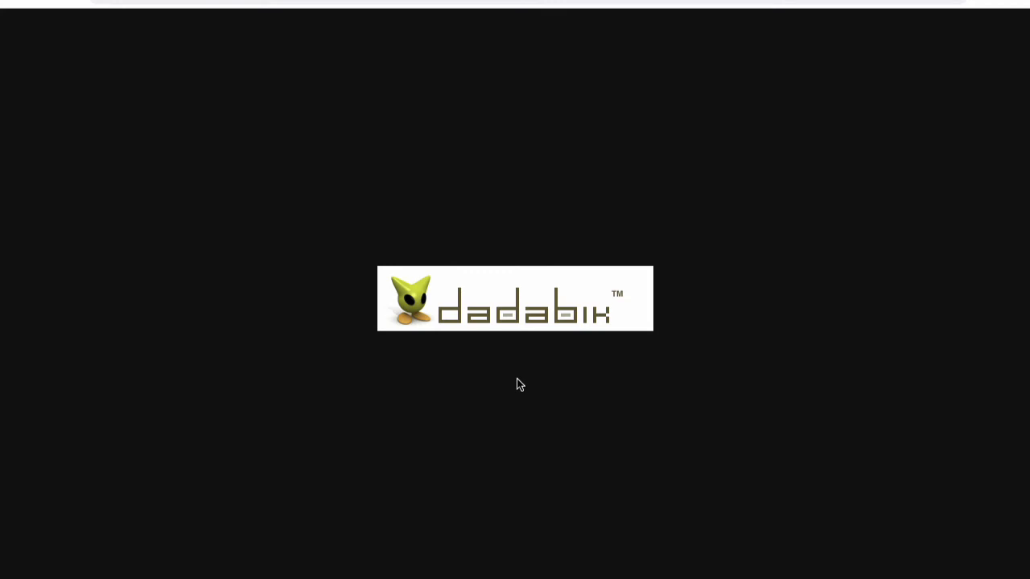
pyautogui.click(520, 384)
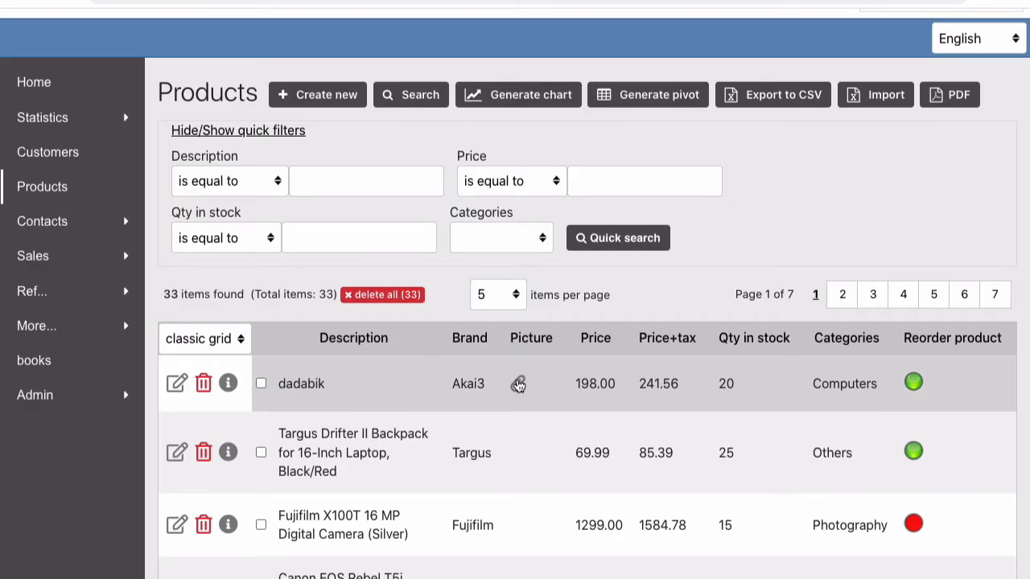